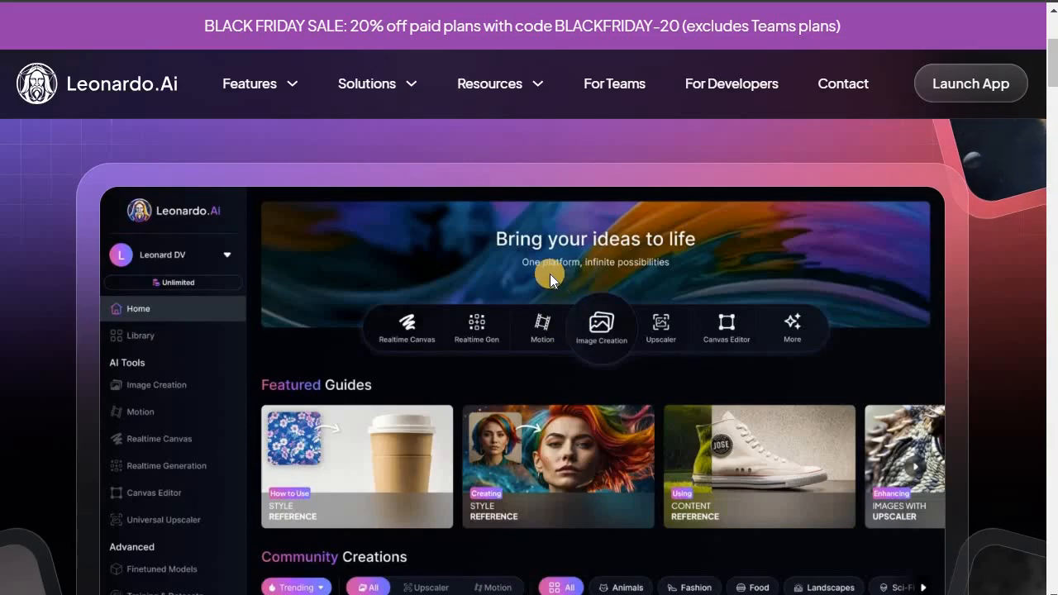
- Scroll through the homepage's showcase, audience and toolkit sections, opening the Solutions menu on the way
scroll(542, 276, down, 3)
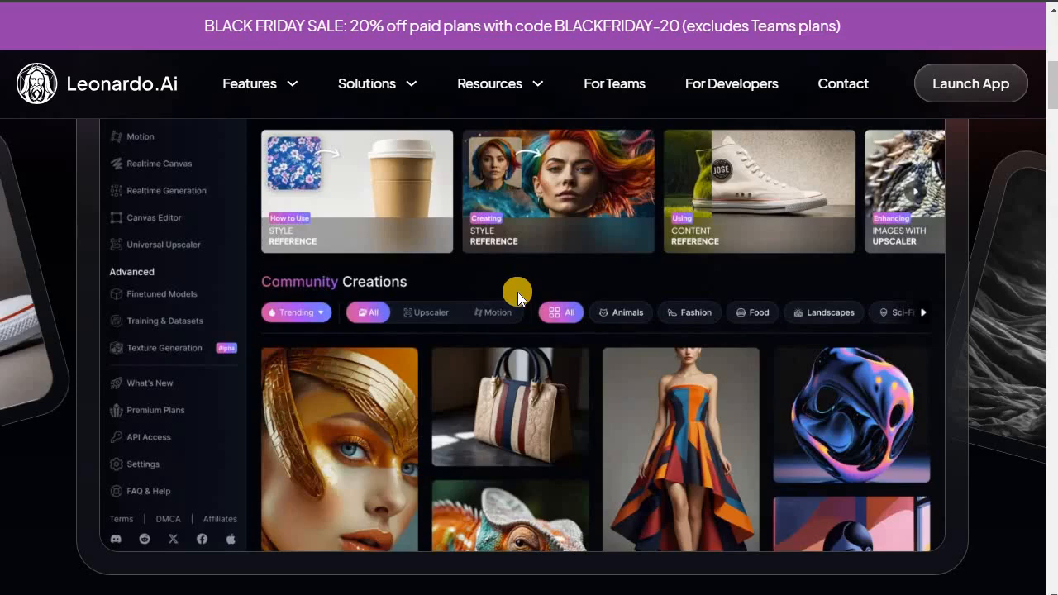
click(407, 97)
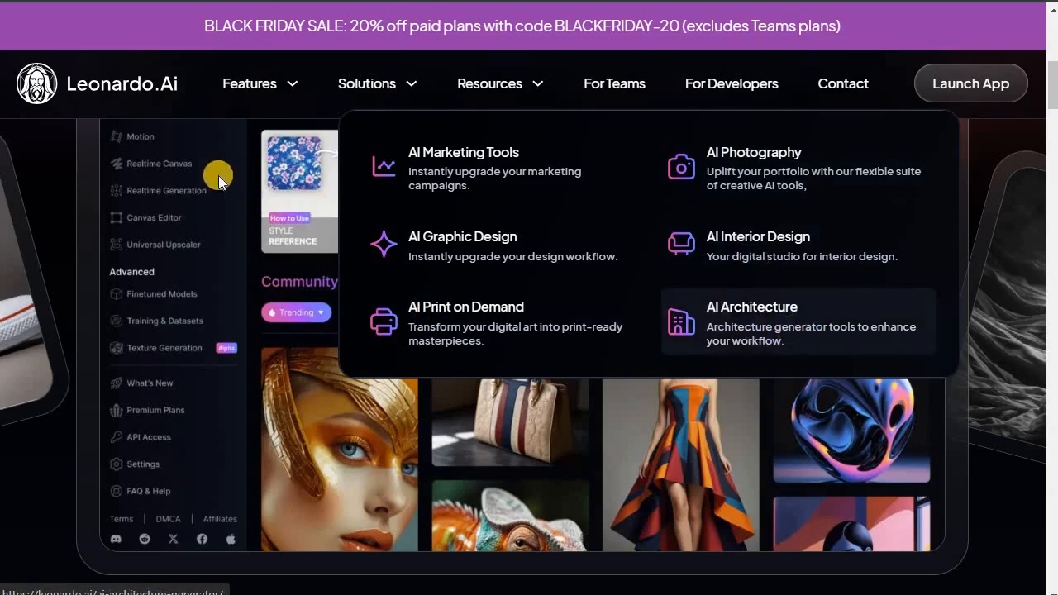
scroll(313, 219, down, 3)
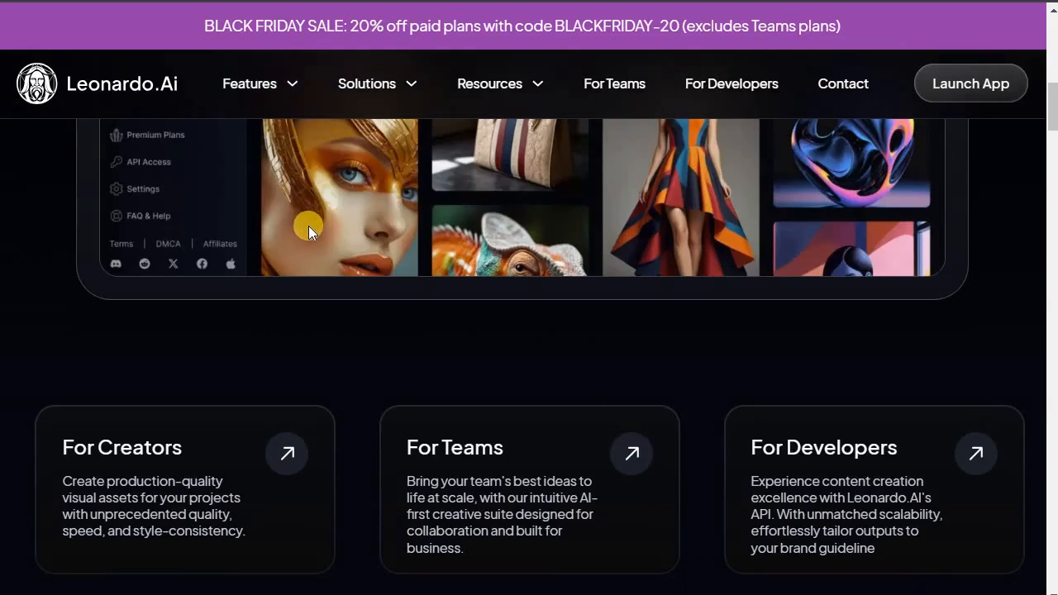
scroll(608, 231, down, 2)
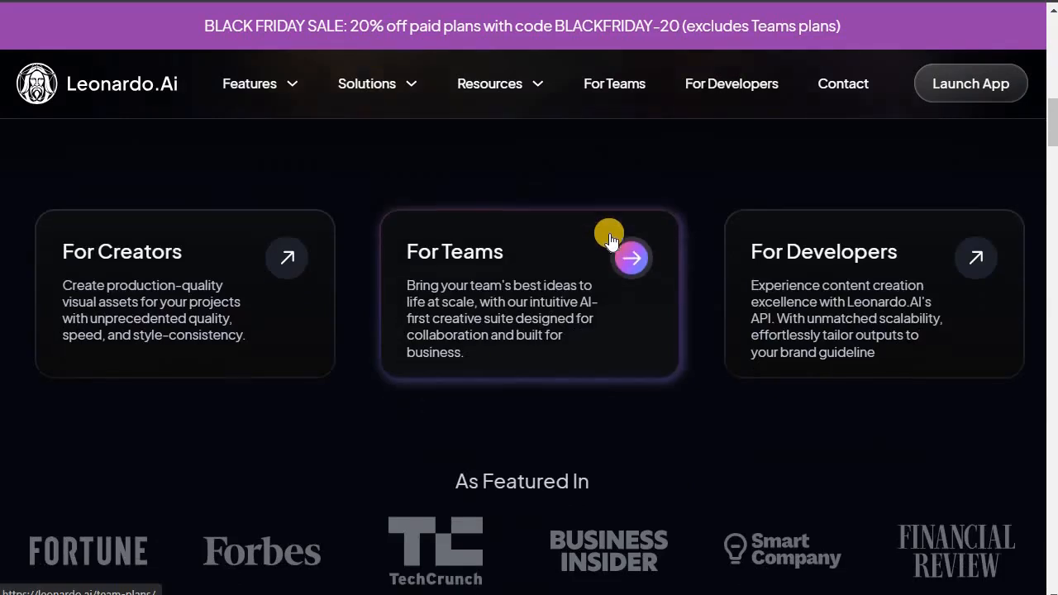
scroll(609, 232, down, 3)
scroll(609, 236, down, 2)
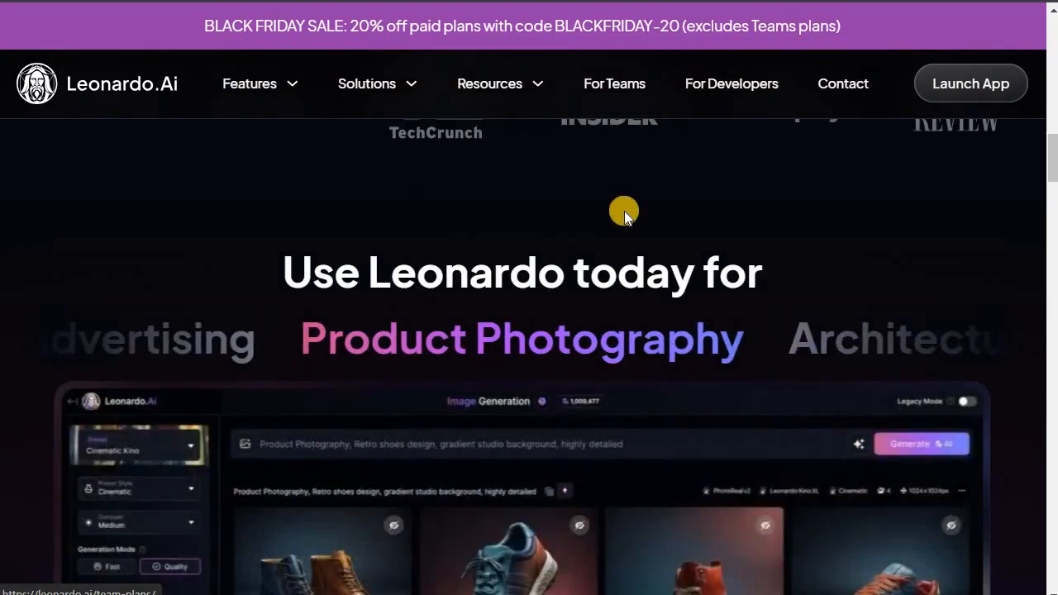
scroll(601, 246, down, 3)
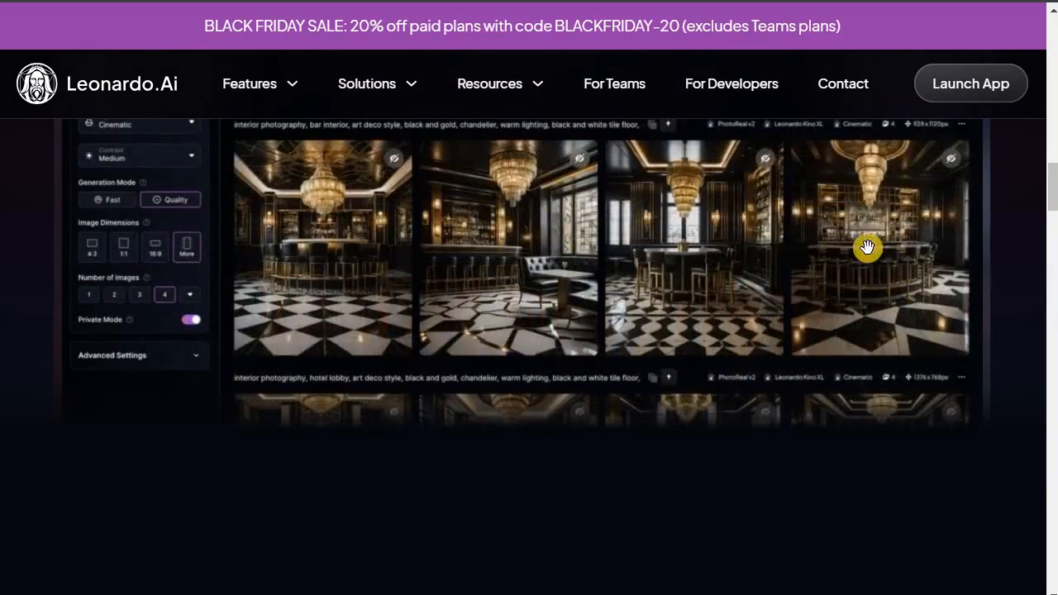
scroll(459, 282, down, 5)
scroll(461, 278, down, 3)
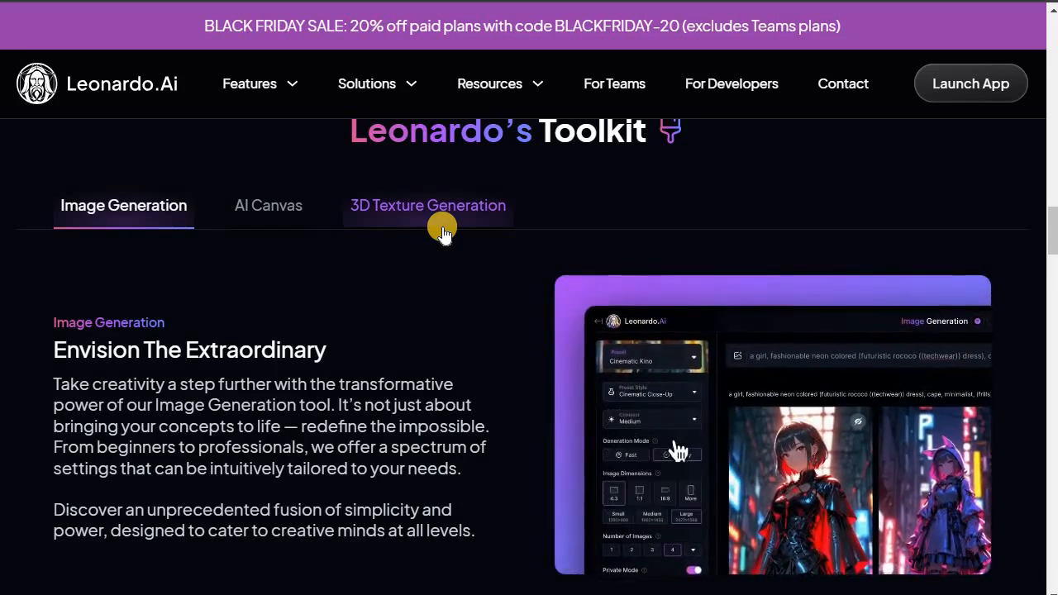
scroll(442, 220, down, 1)
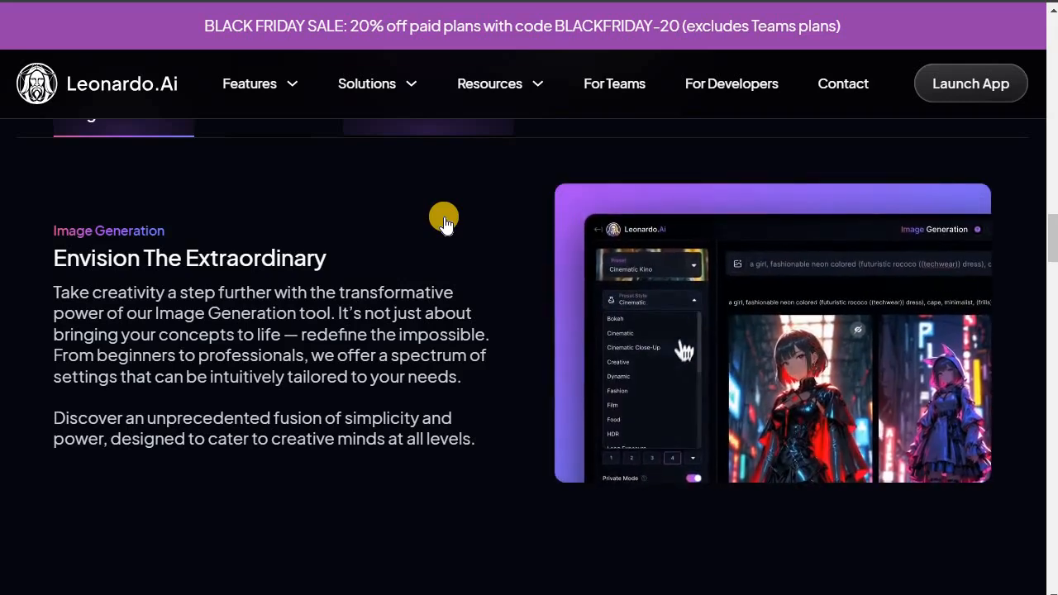
- Scroll through the rest of the homepage, down to the footer links and back up to the toolkit
scroll(507, 308, up, 10)
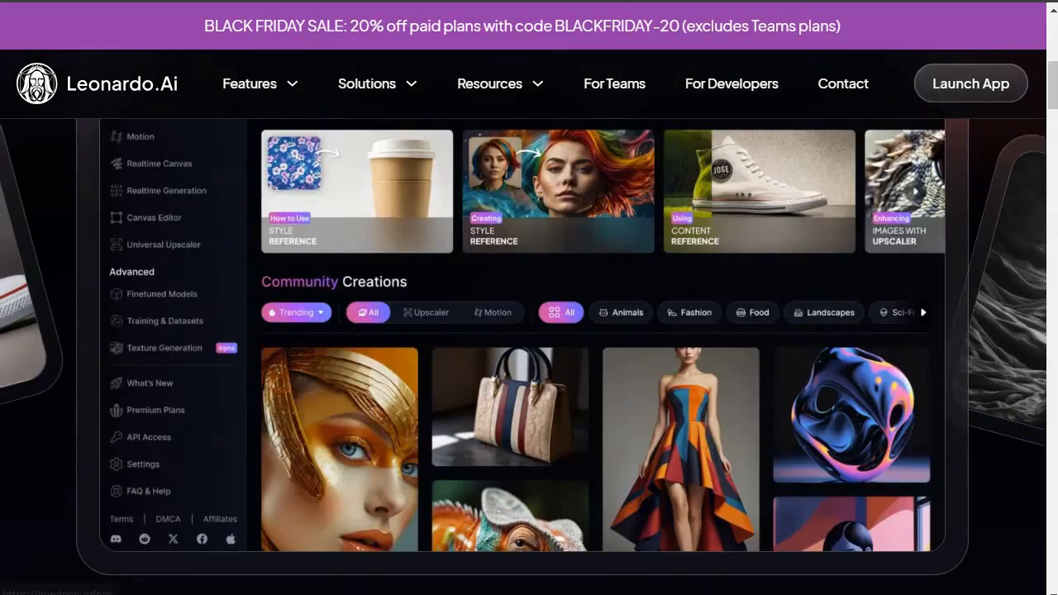
scroll(644, 338, down, 10)
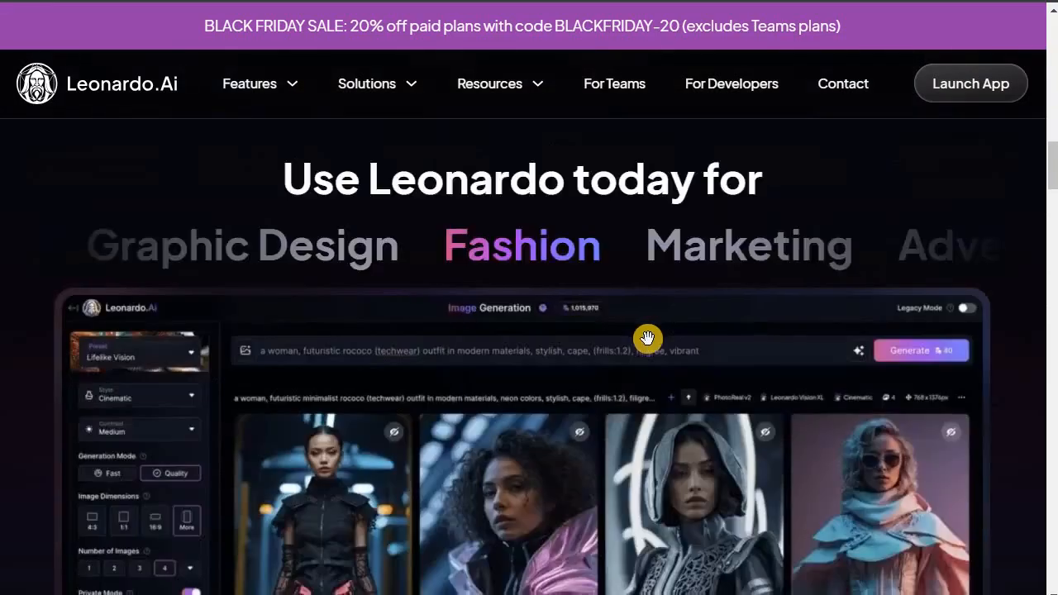
scroll(649, 346, down, 15)
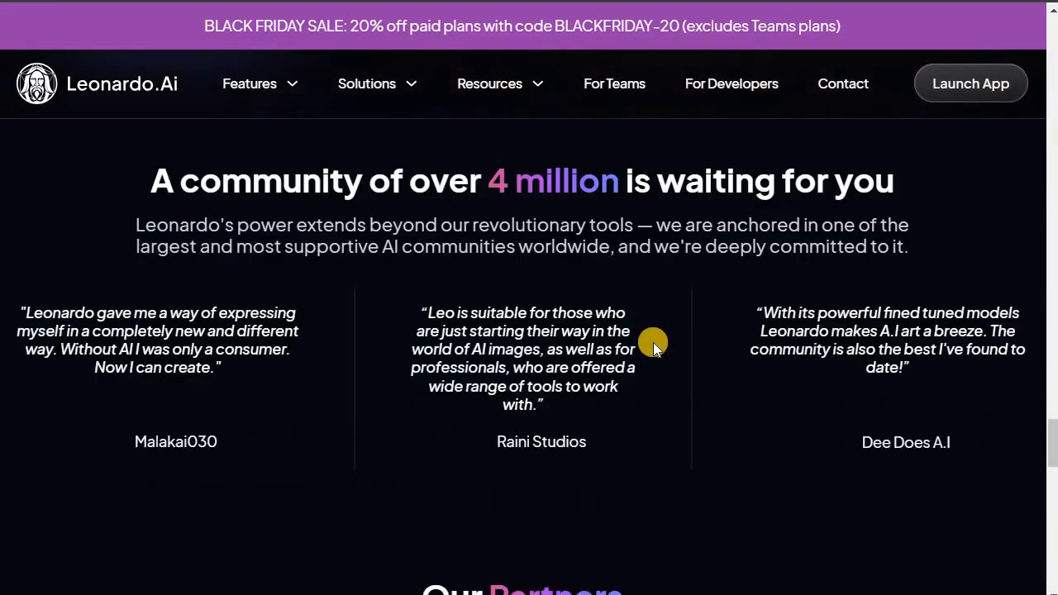
scroll(653, 341, down, 10)
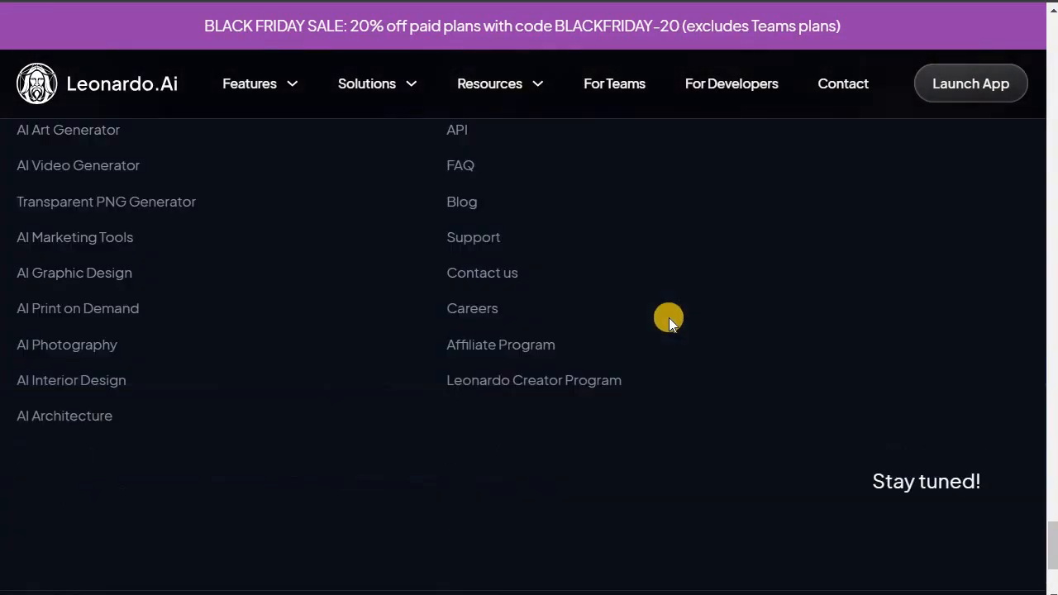
scroll(484, 298, up, 2)
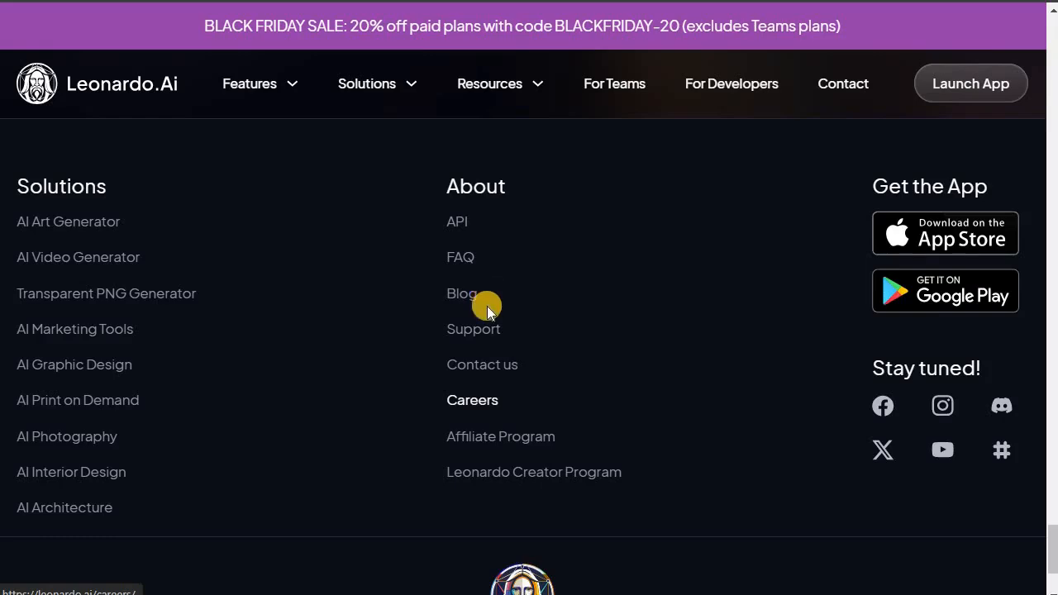
scroll(488, 310, up, 20)
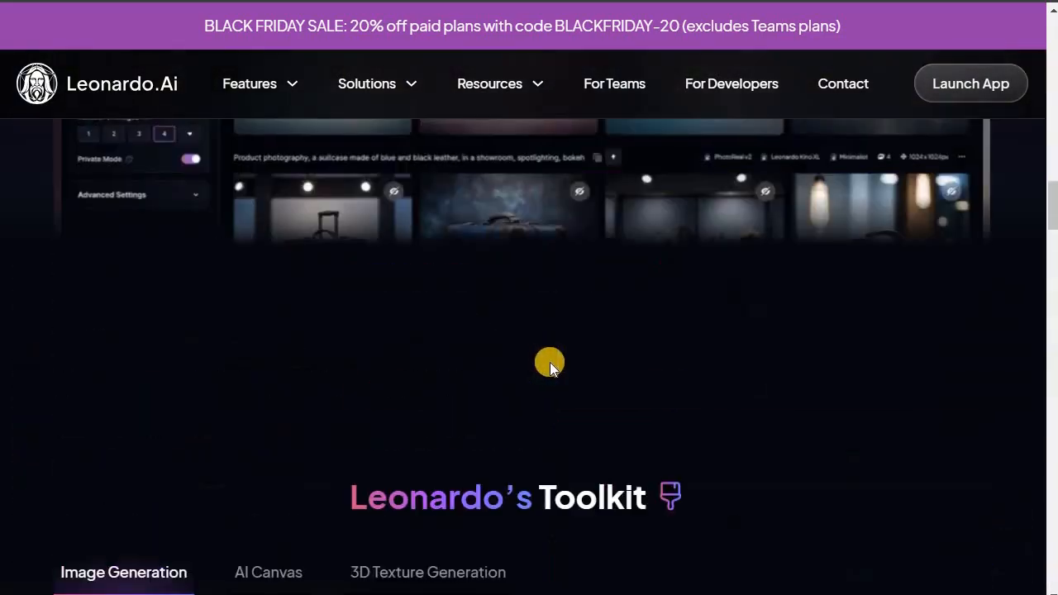
scroll(549, 362, up, 15)
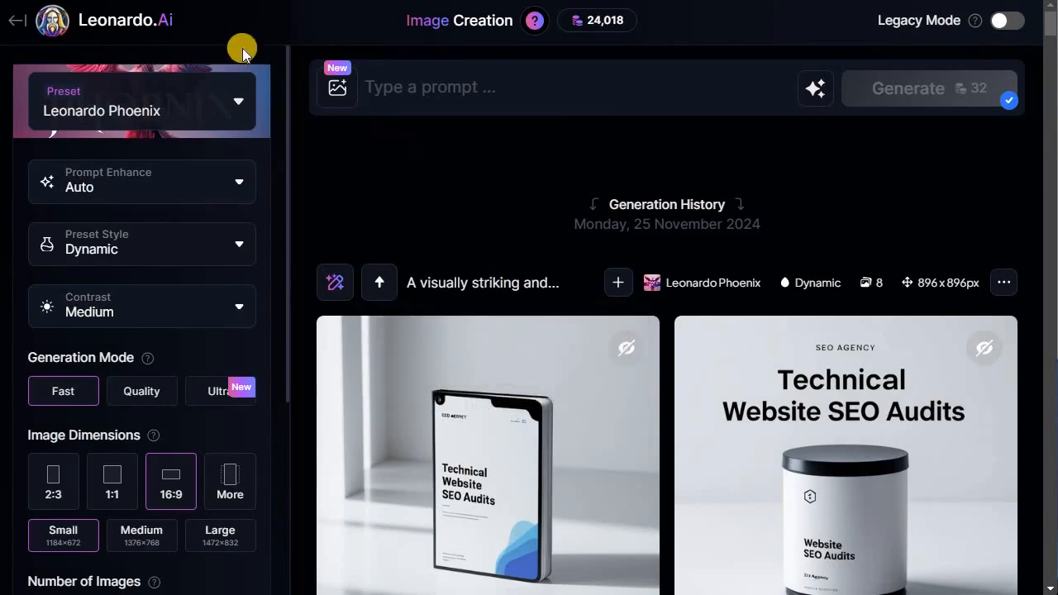
- Scroll through the earlier images in the Image Creation generation history
scroll(404, 302, down, 8)
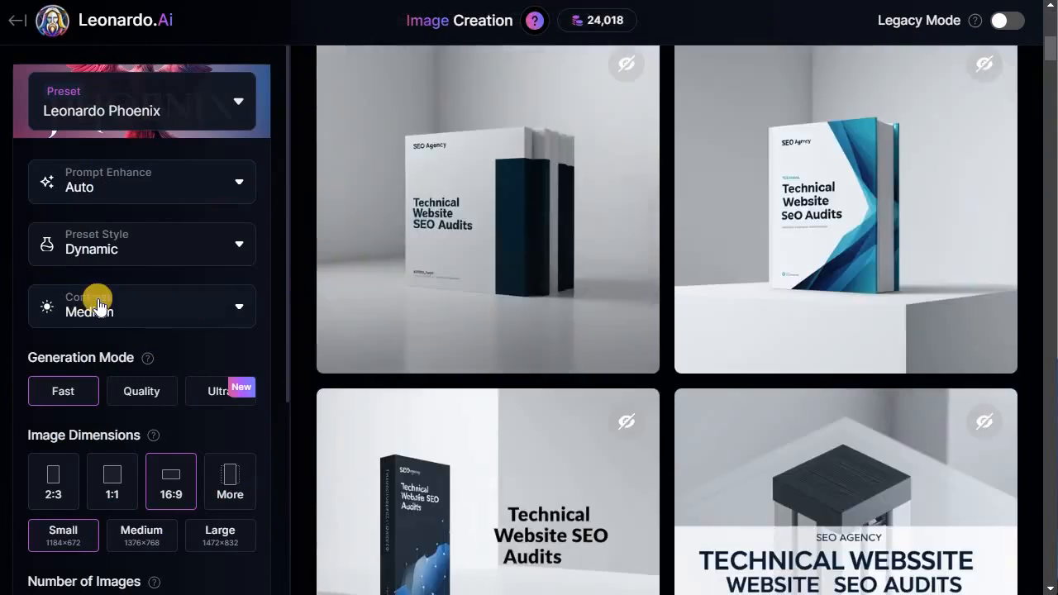
scroll(99, 300, down, 4)
scroll(108, 310, up, 12)
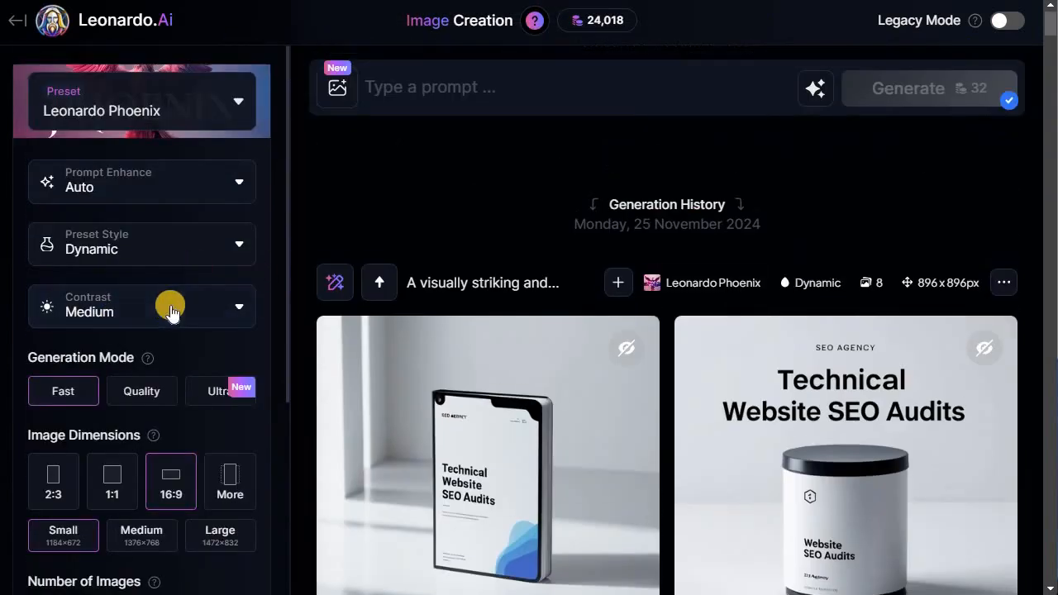
- Open the Presets panel, browse all platform presets, and close it keeping Leonardo Phoenix
click(245, 106)
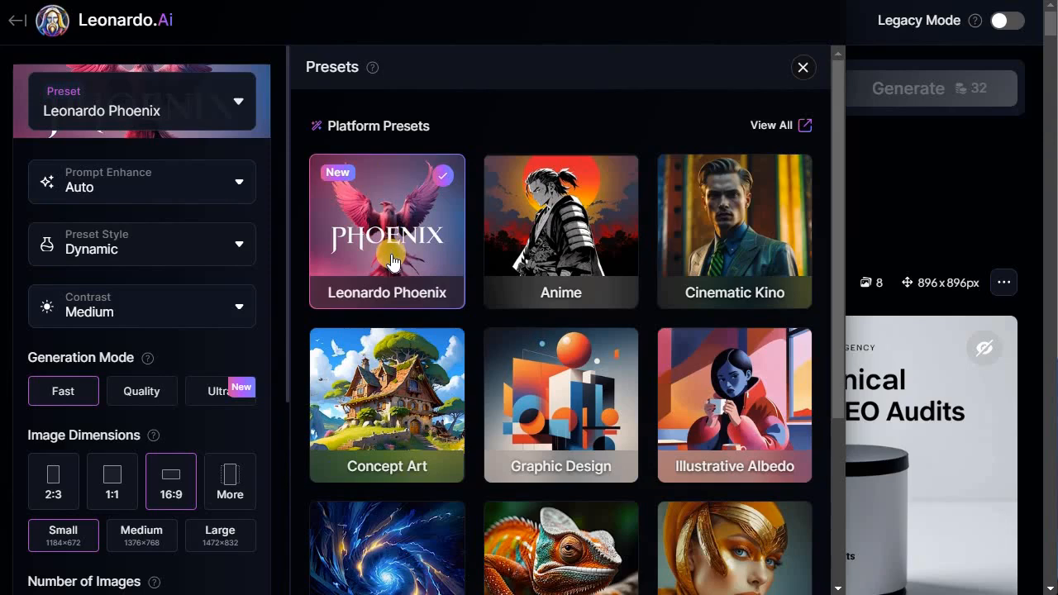
scroll(392, 261, down, 1)
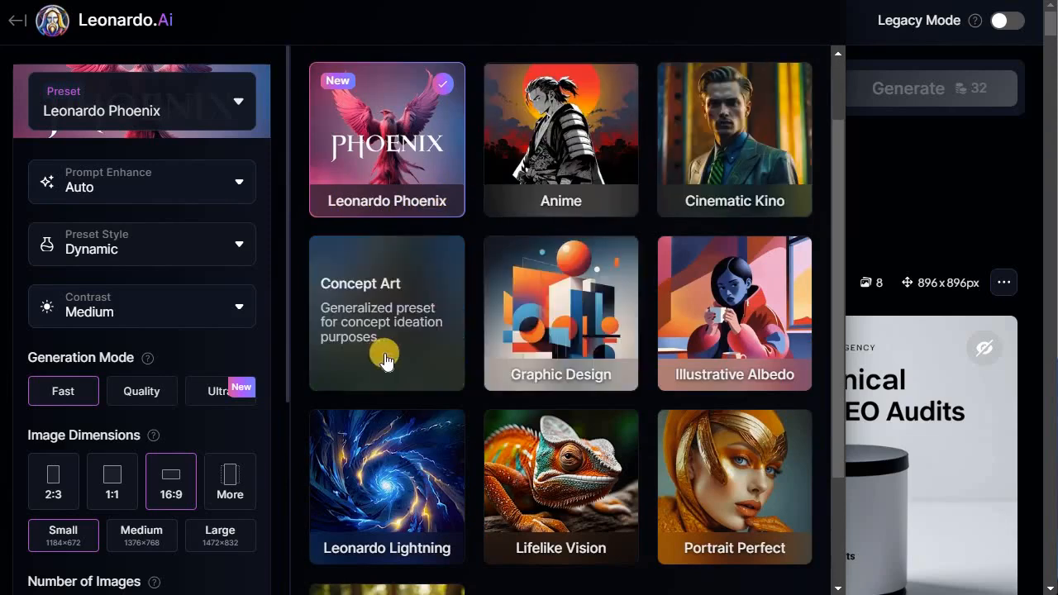
scroll(867, 377, down, 2)
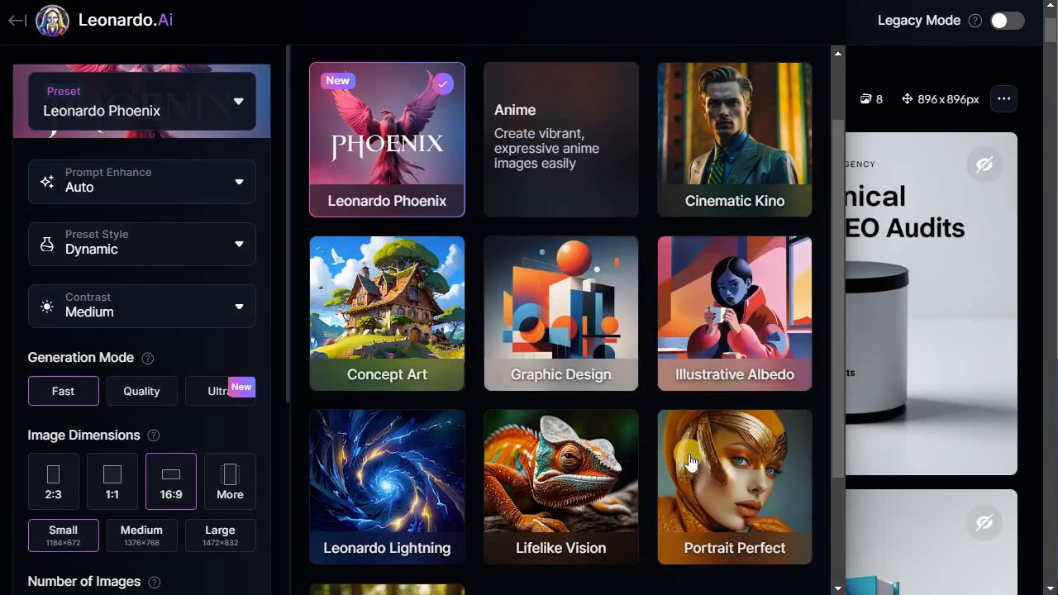
scroll(689, 454, down, 2)
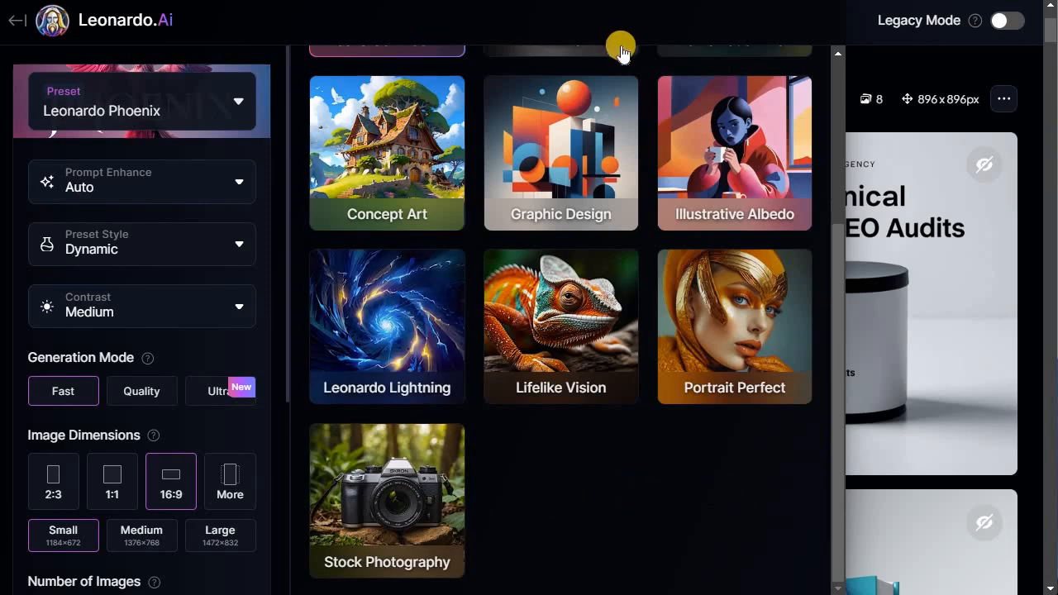
scroll(711, 393, up, 4)
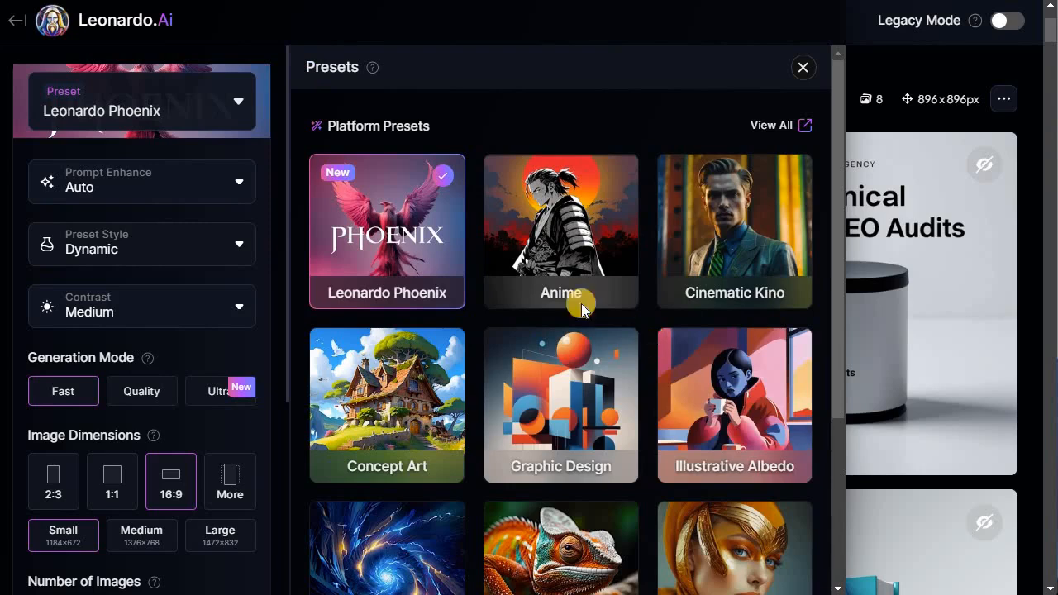
scroll(612, 363, down, 3)
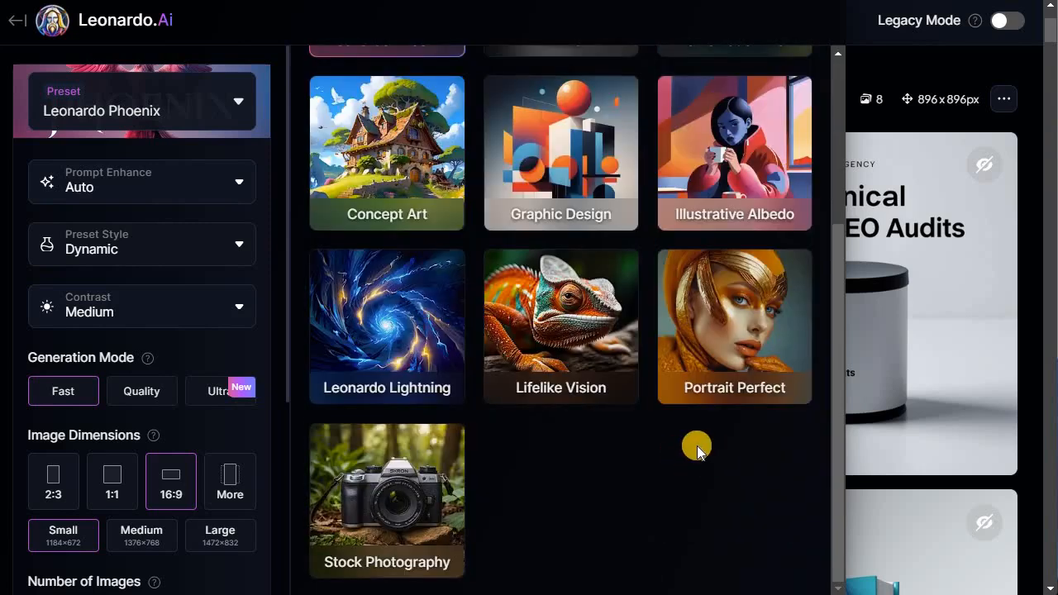
scroll(519, 269, up, 3)
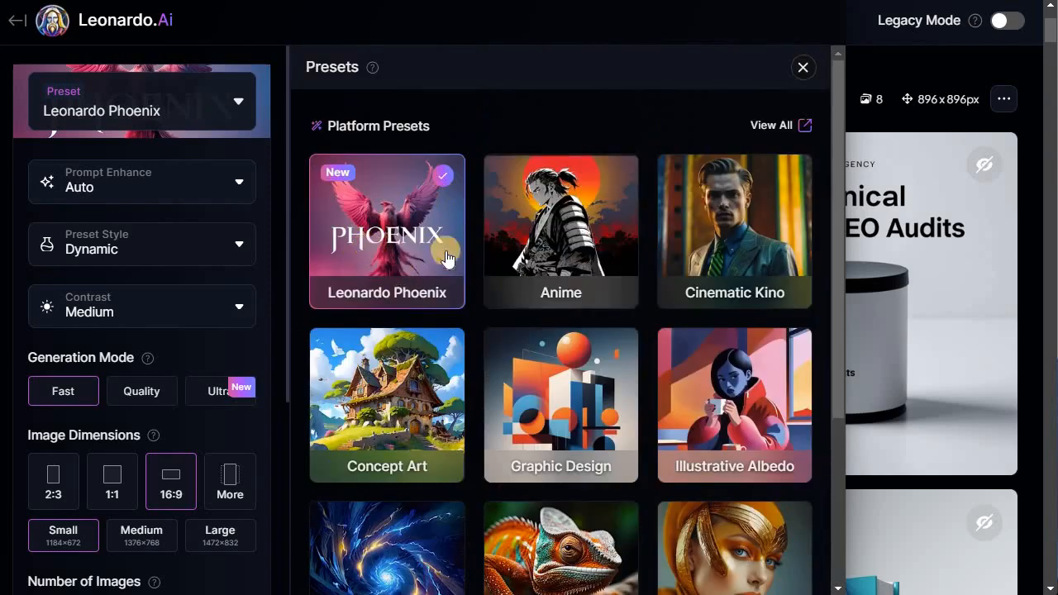
click(228, 105)
- Scroll down through the generated SEO audit images in the history and back to the top
scroll(514, 336, up, 2)
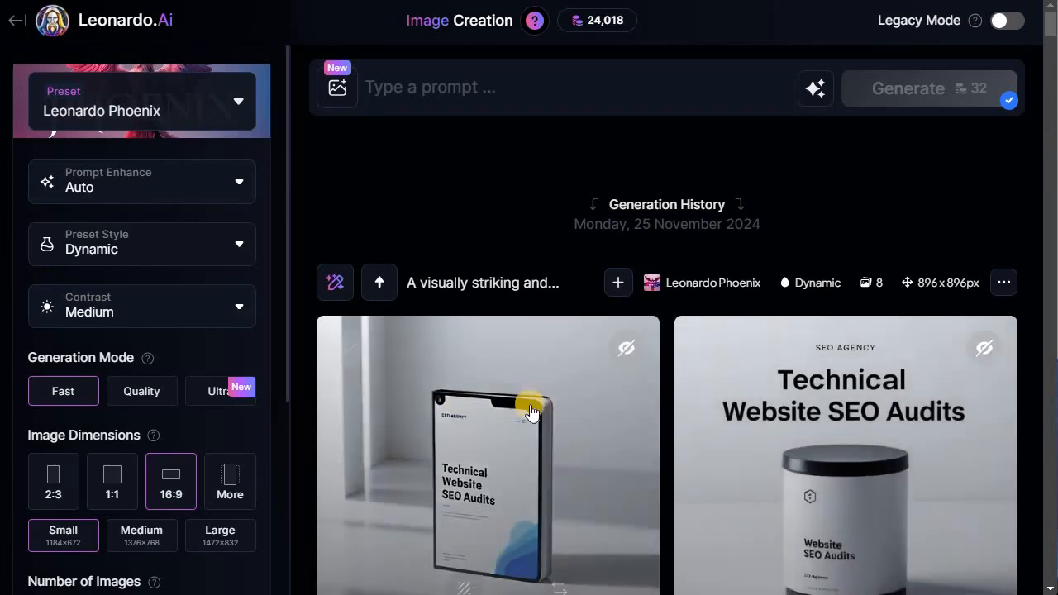
scroll(468, 457, down, 15)
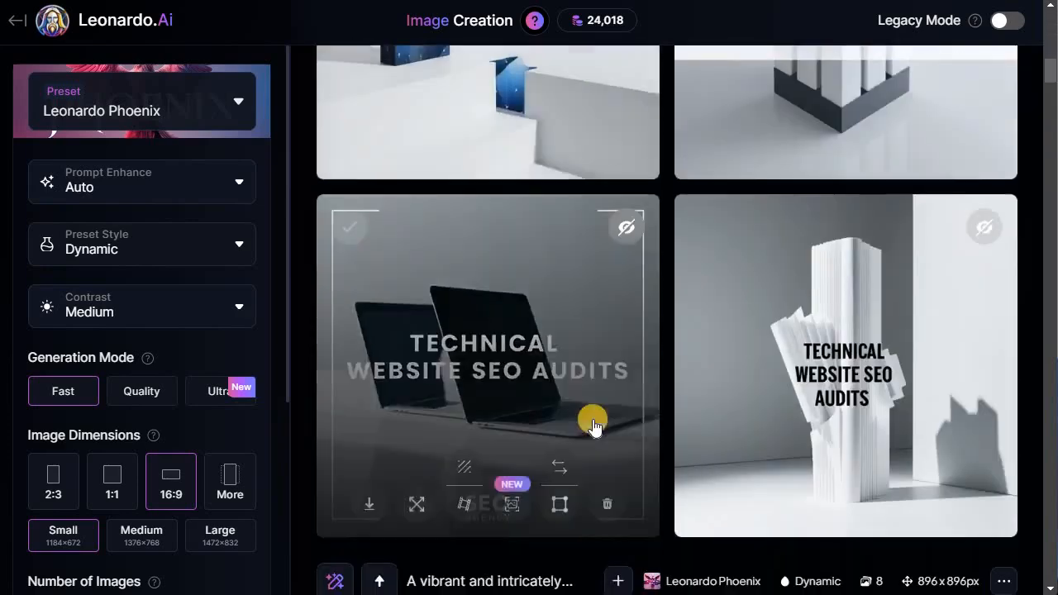
scroll(498, 428, down, 4)
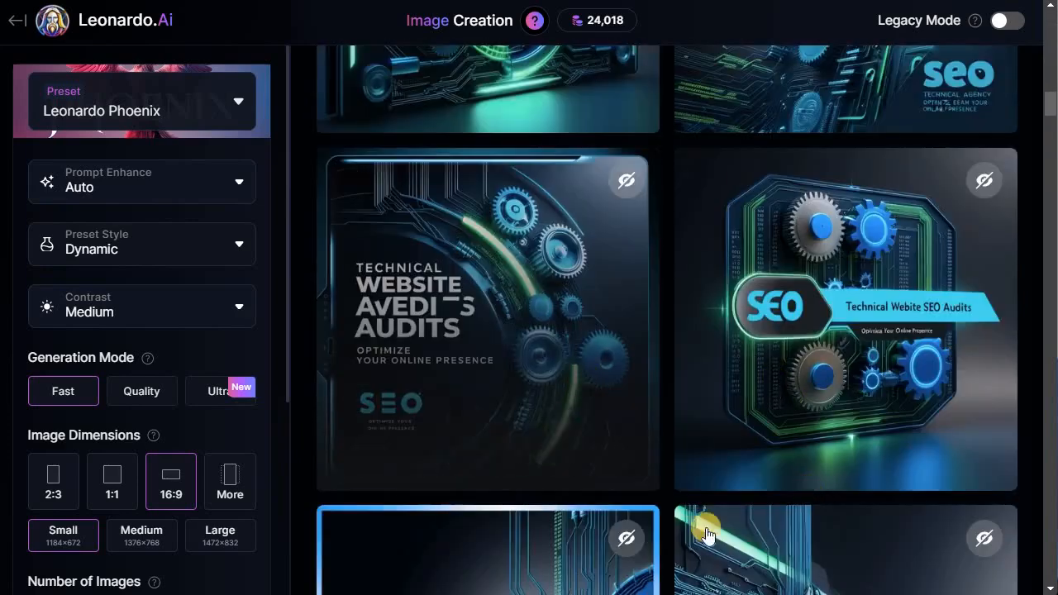
scroll(606, 467, down, 10)
scroll(609, 466, up, 14)
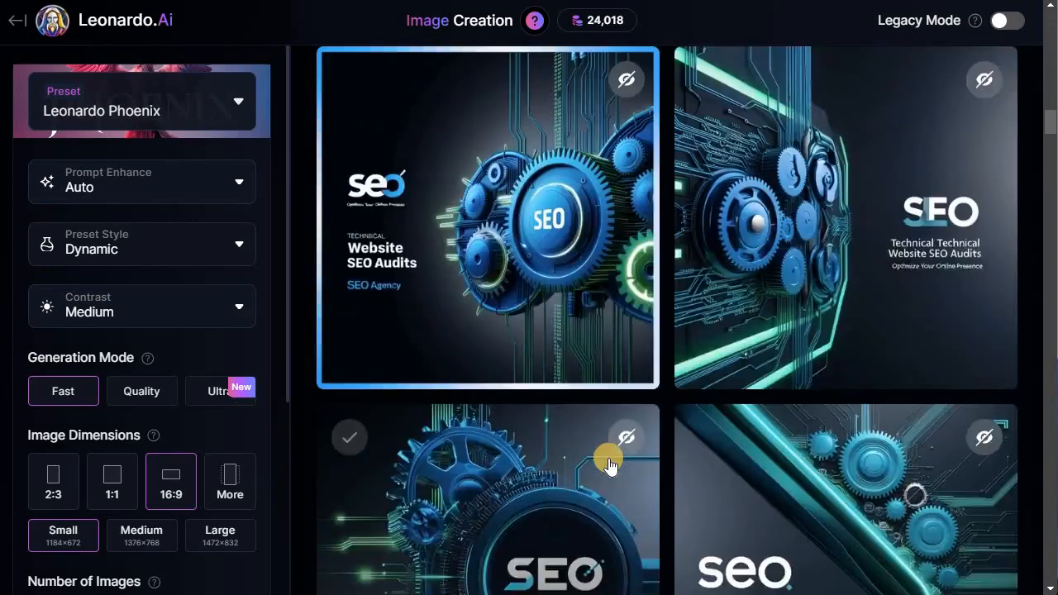
scroll(608, 466, up, 15)
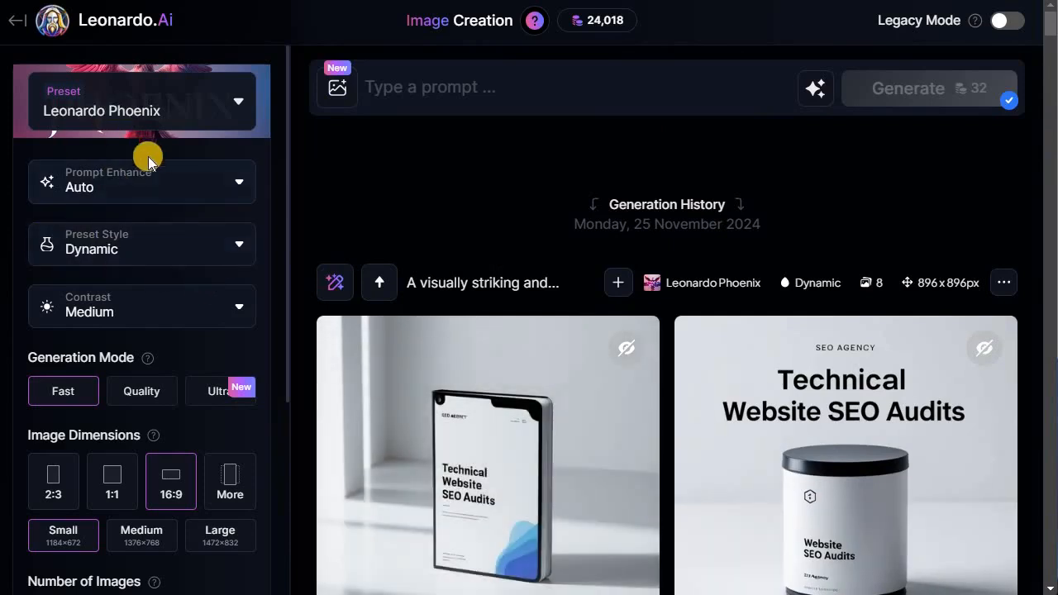
- Review the Prompt Enhance options and the full Preset Style list, closing both without changes
click(195, 189)
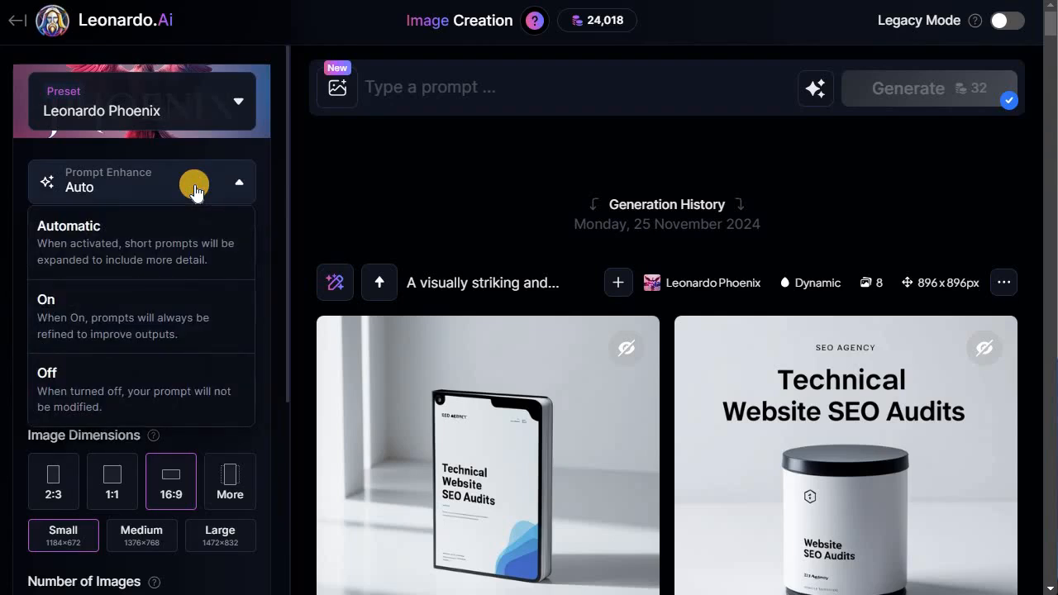
click(195, 188)
click(209, 254)
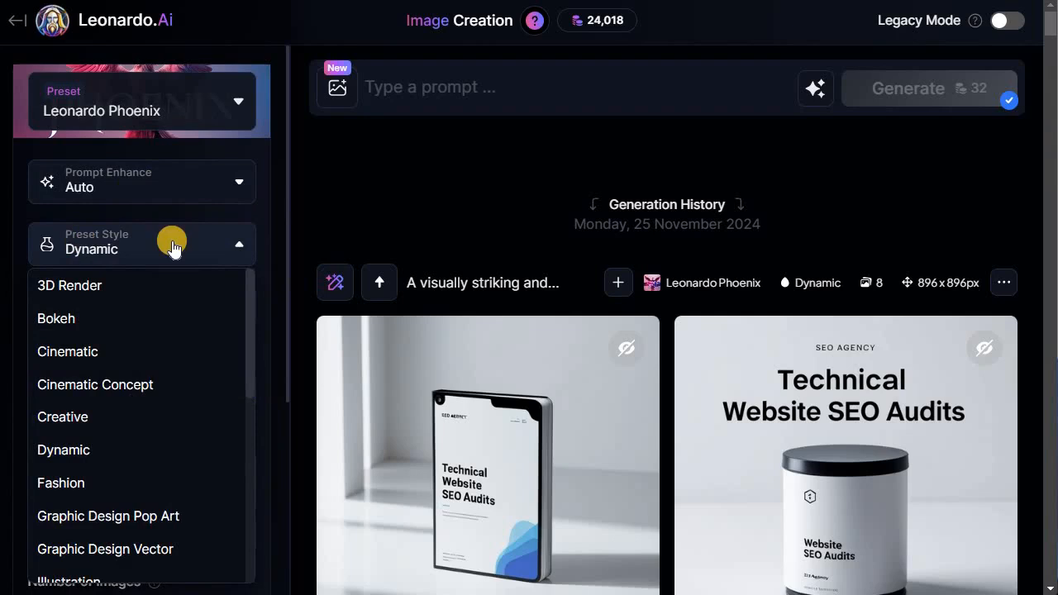
scroll(106, 479, down, 3)
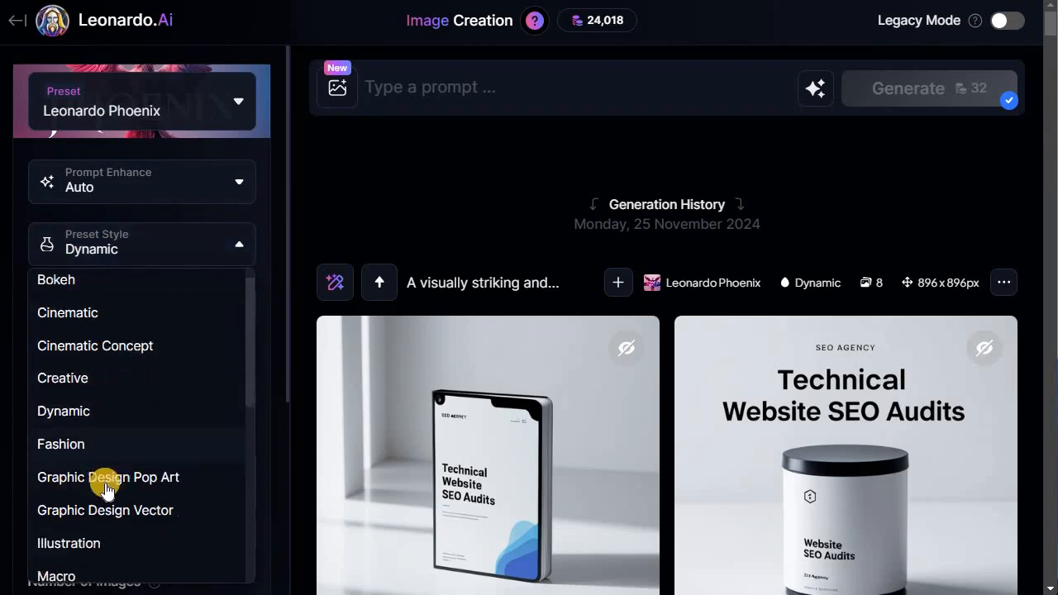
scroll(110, 512, down, 3)
scroll(113, 479, down, 2)
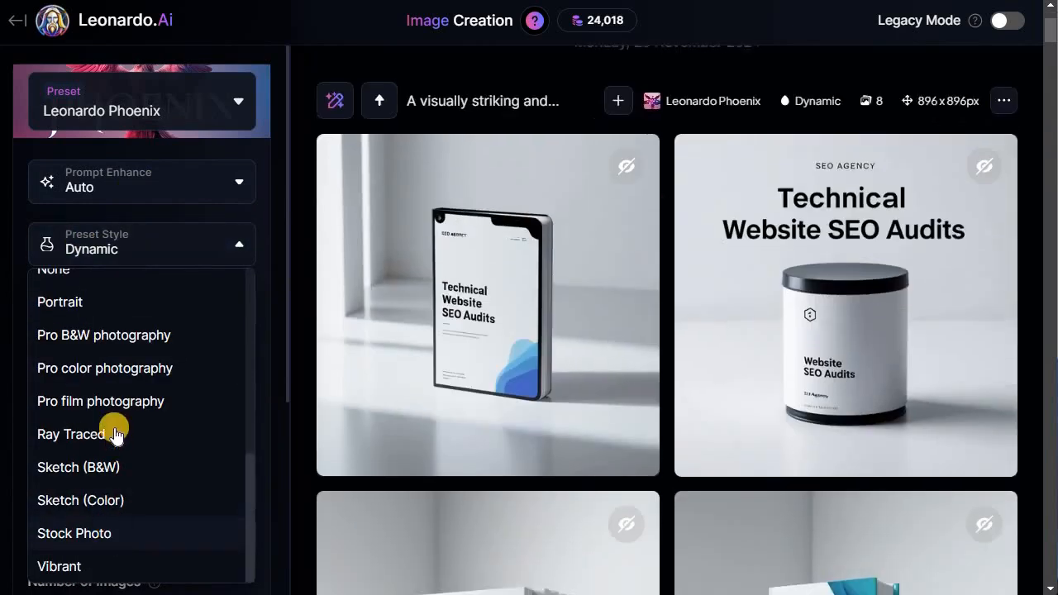
scroll(111, 413, up, 8)
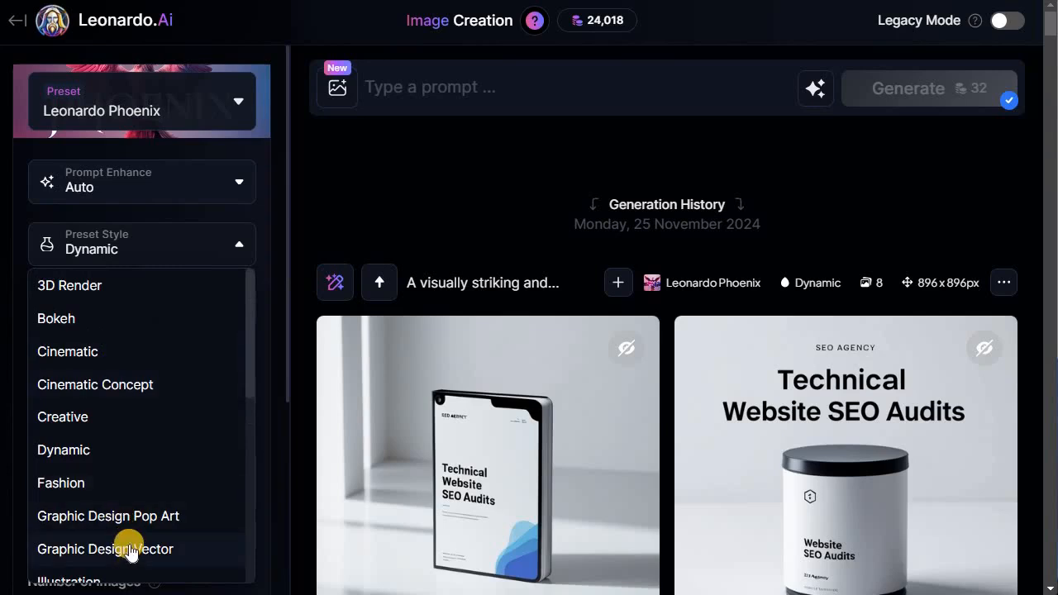
click(261, 221)
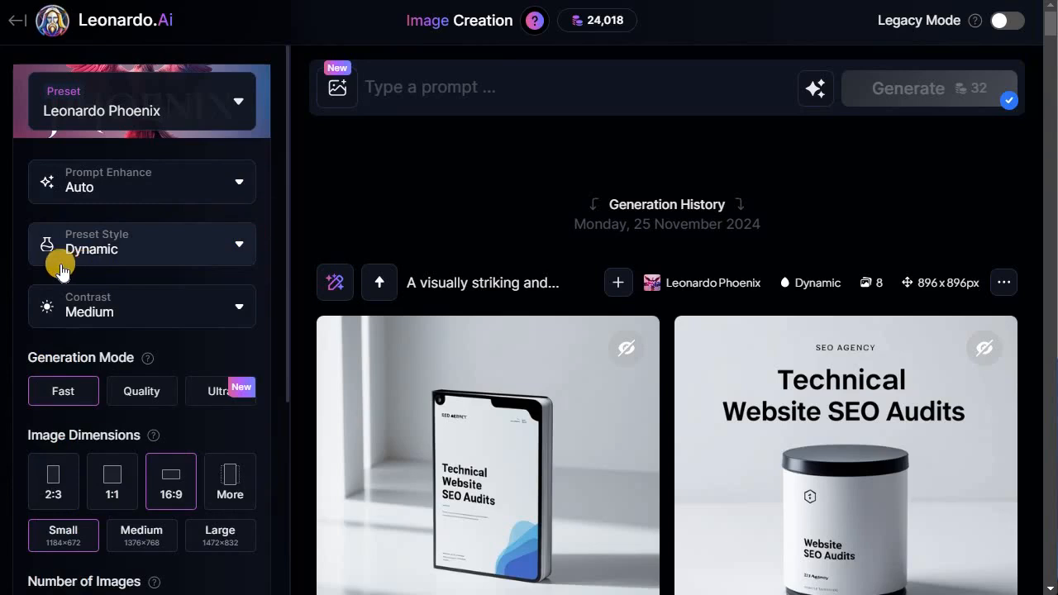
- Try the Quality and Ultra generation modes, returning to Fast
scroll(165, 289, down, 1)
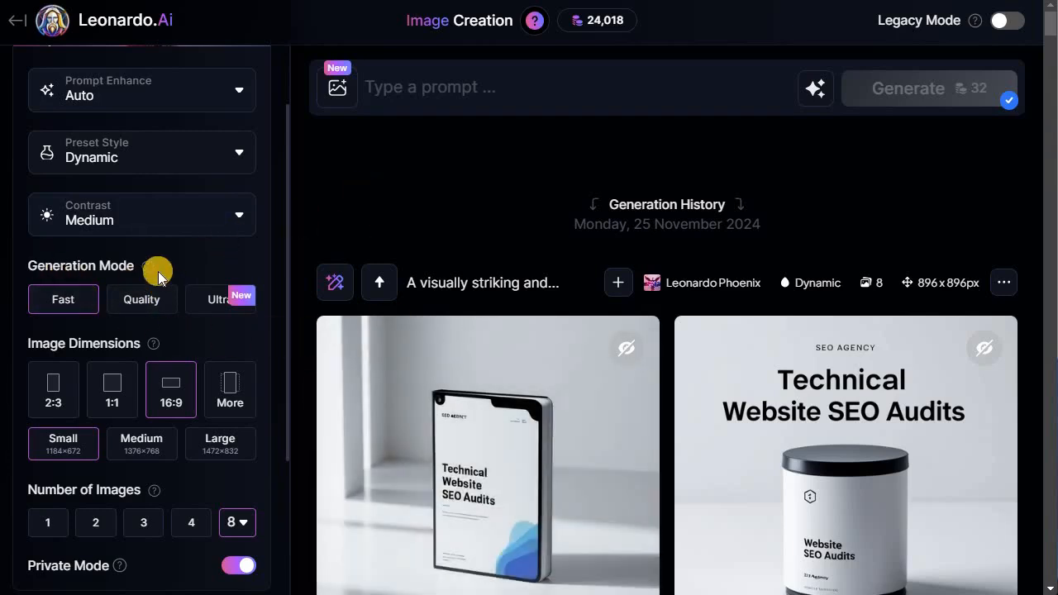
mouse_move(149, 272)
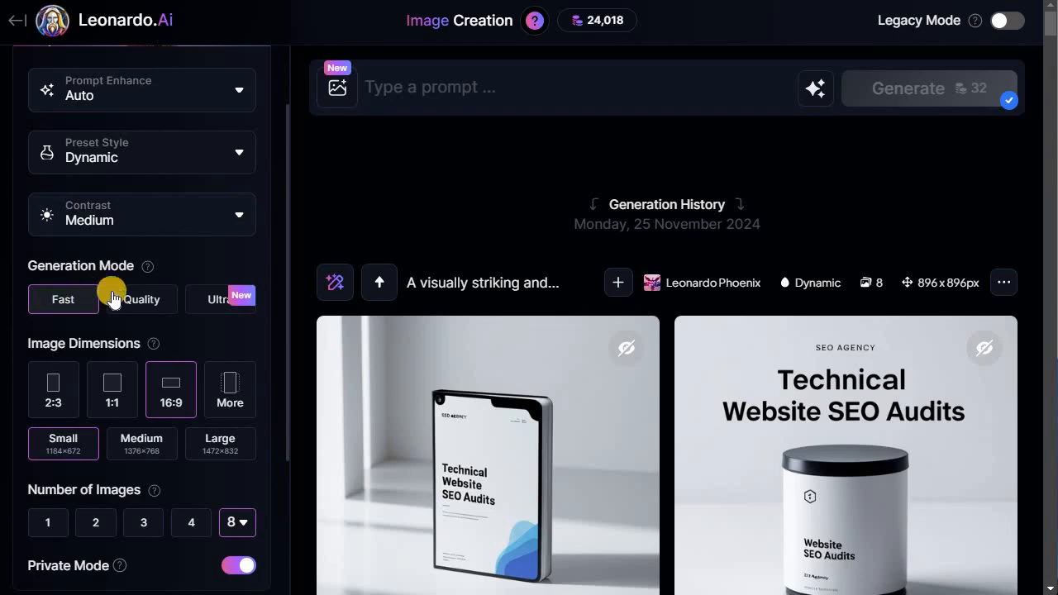
click(142, 305)
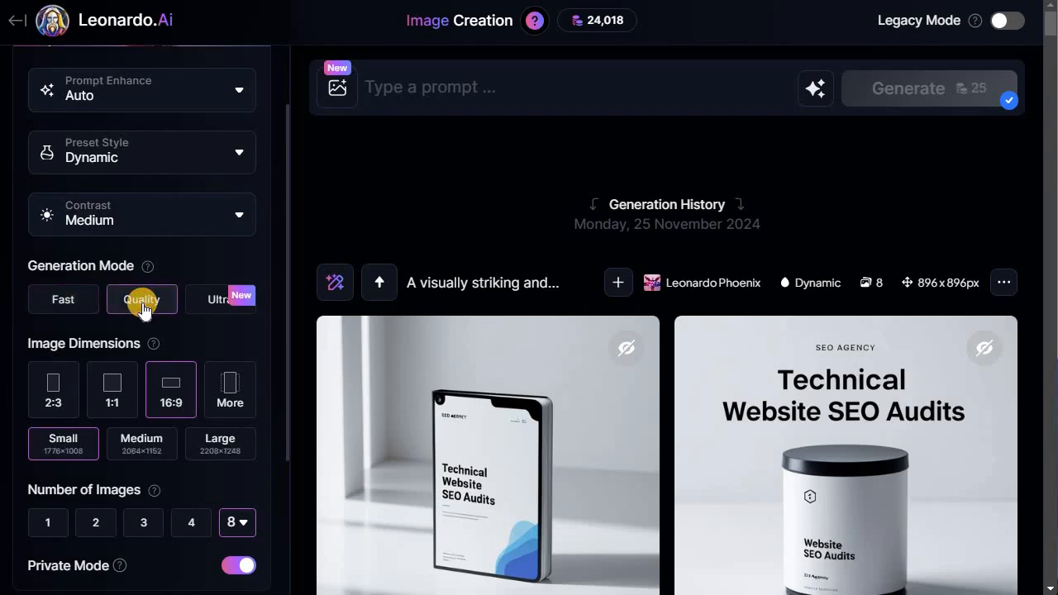
click(63, 299)
click(136, 299)
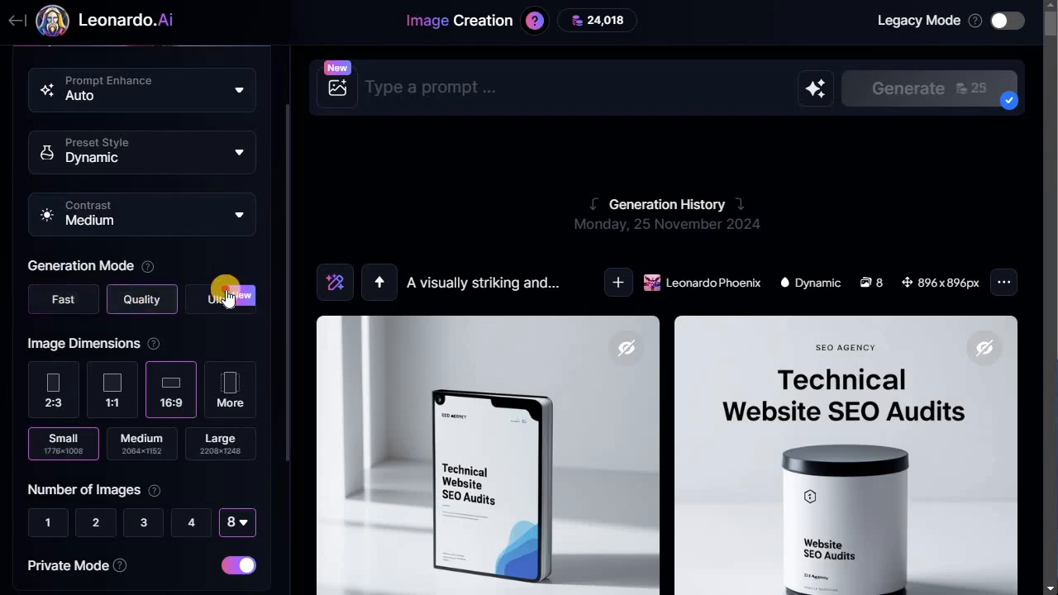
click(204, 299)
click(72, 299)
click(142, 300)
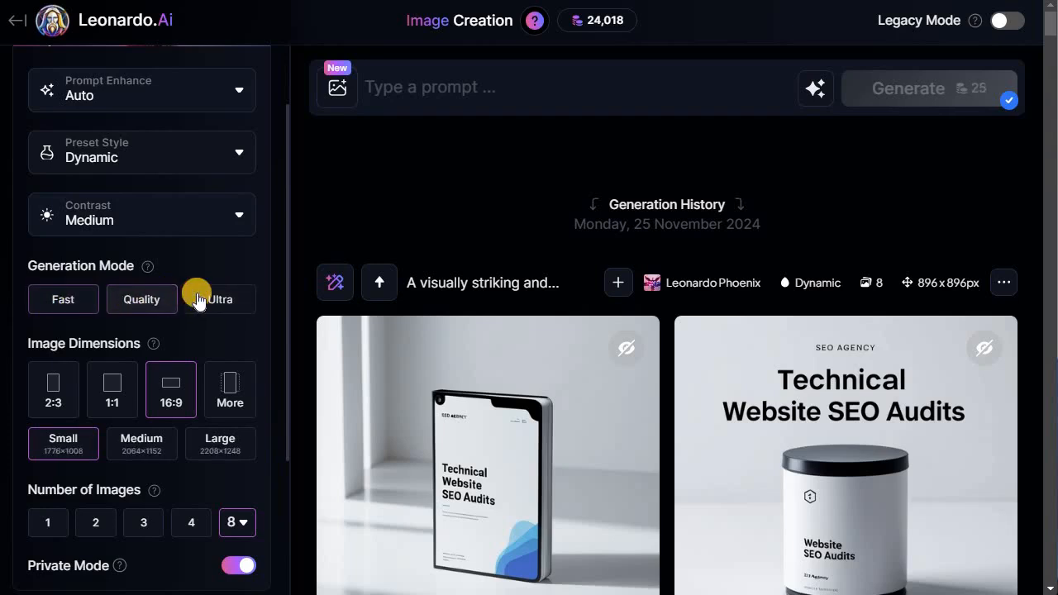
click(204, 299)
click(66, 299)
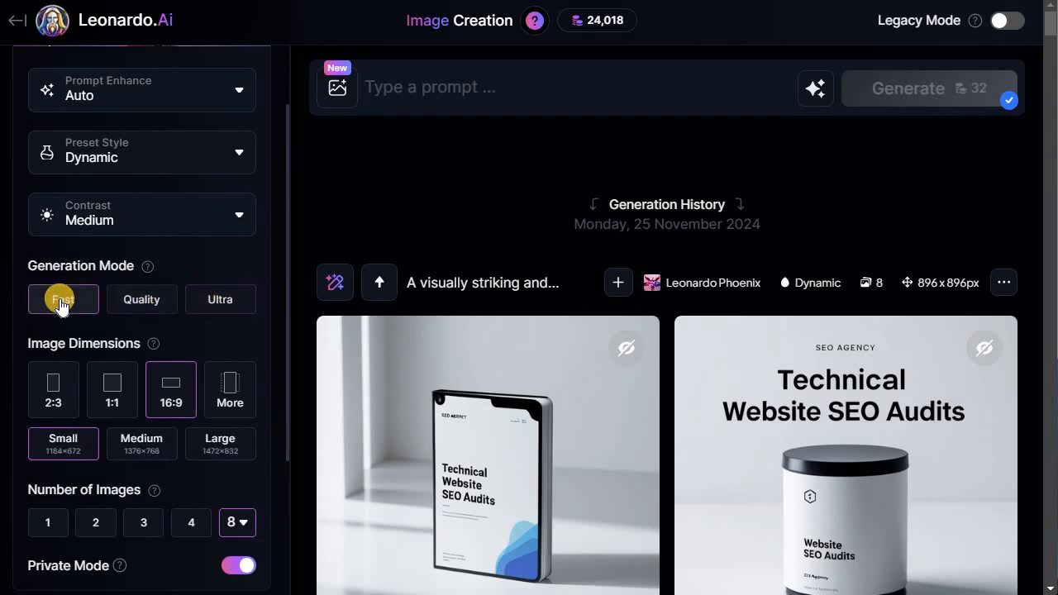
- Try the 2:3, 16:9 and 1:1 aspect ratios for the image dimensions
mouse_move(597, 29)
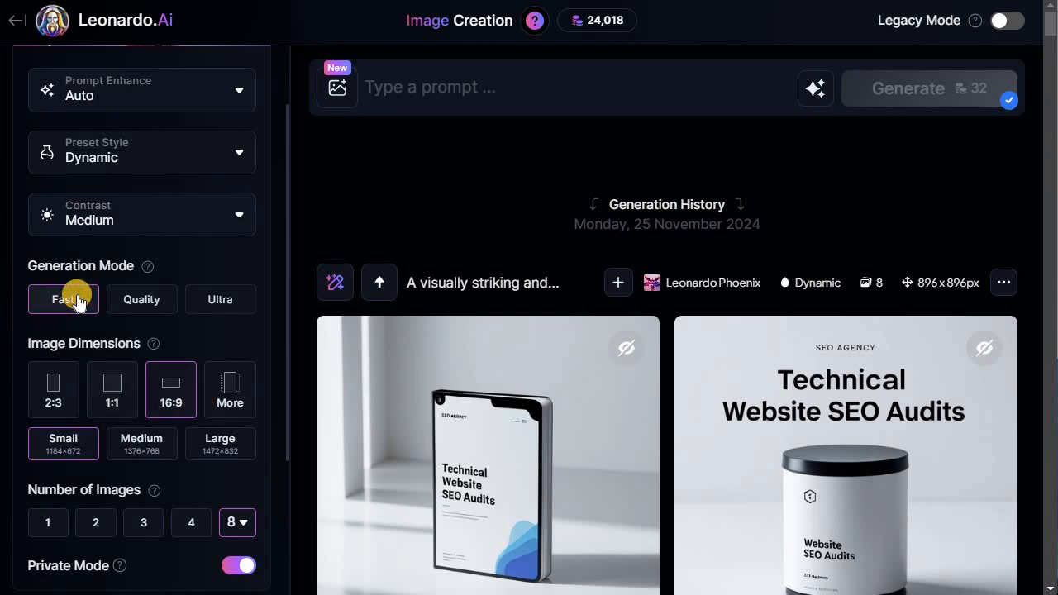
click(472, 96)
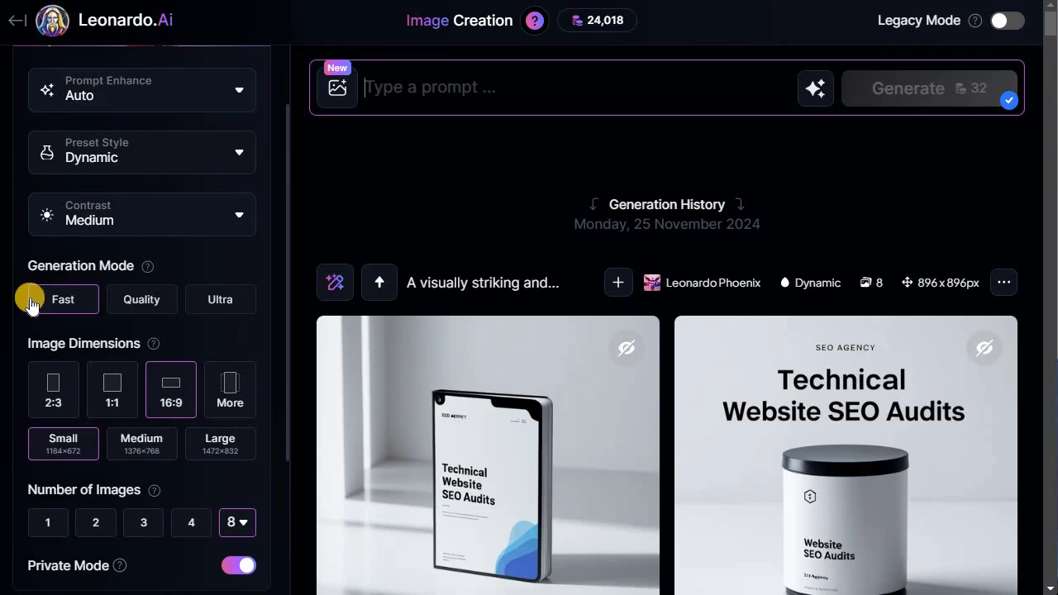
scroll(71, 311, down, 3)
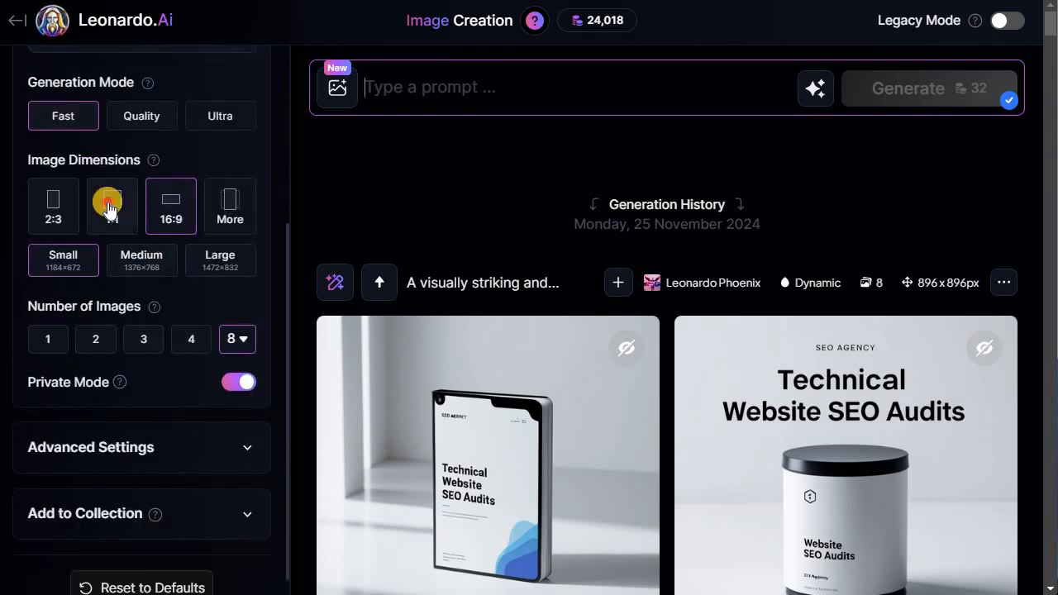
click(53, 217)
click(169, 203)
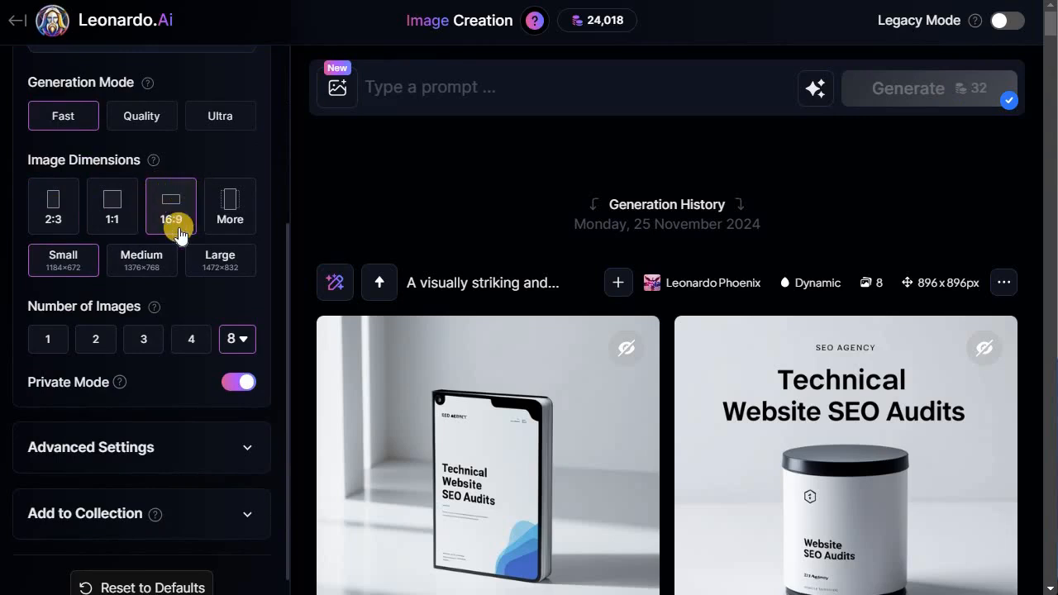
click(121, 220)
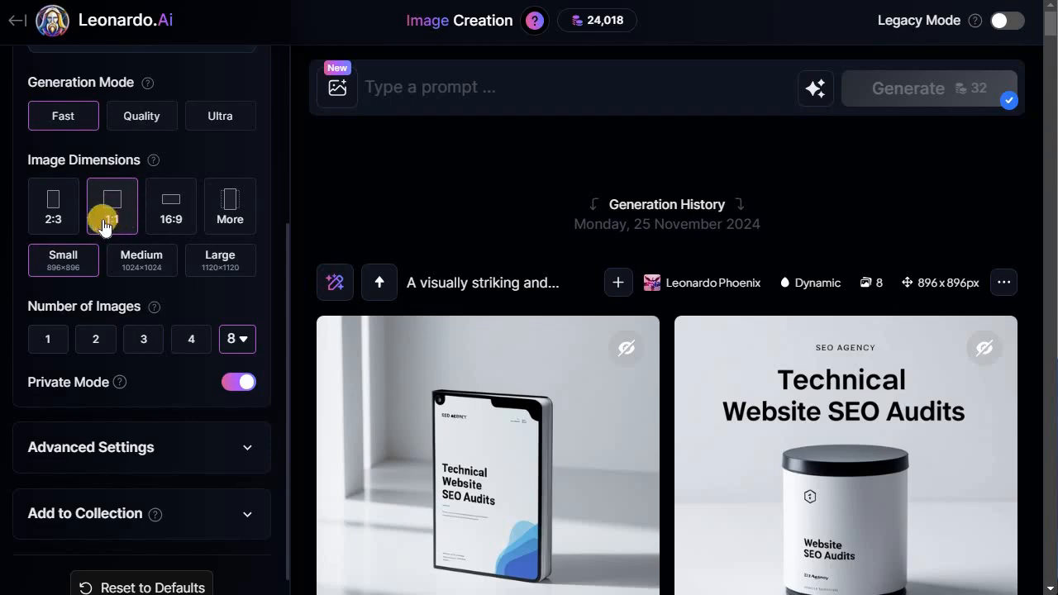
click(49, 213)
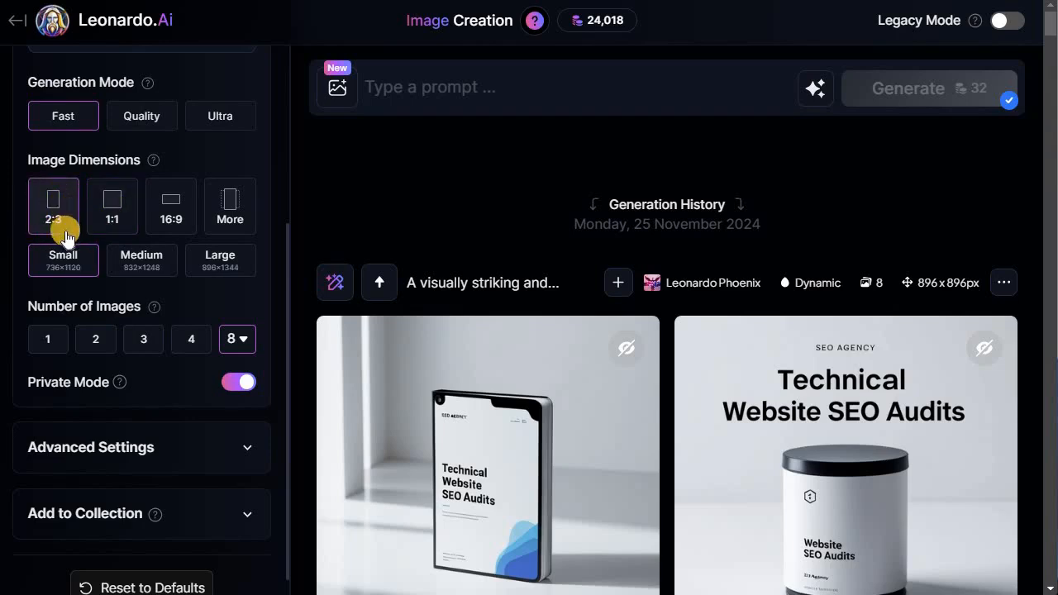
- Open the More image dimensions panel, view its aspect ratio presets, close it, and reselect 16:9
click(232, 207)
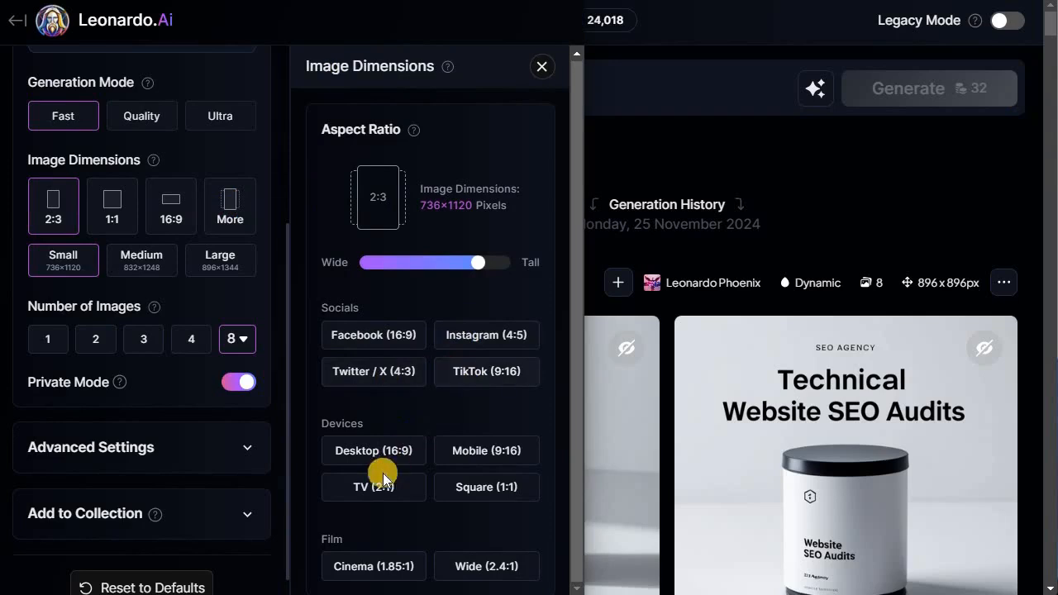
scroll(386, 490, down, 2)
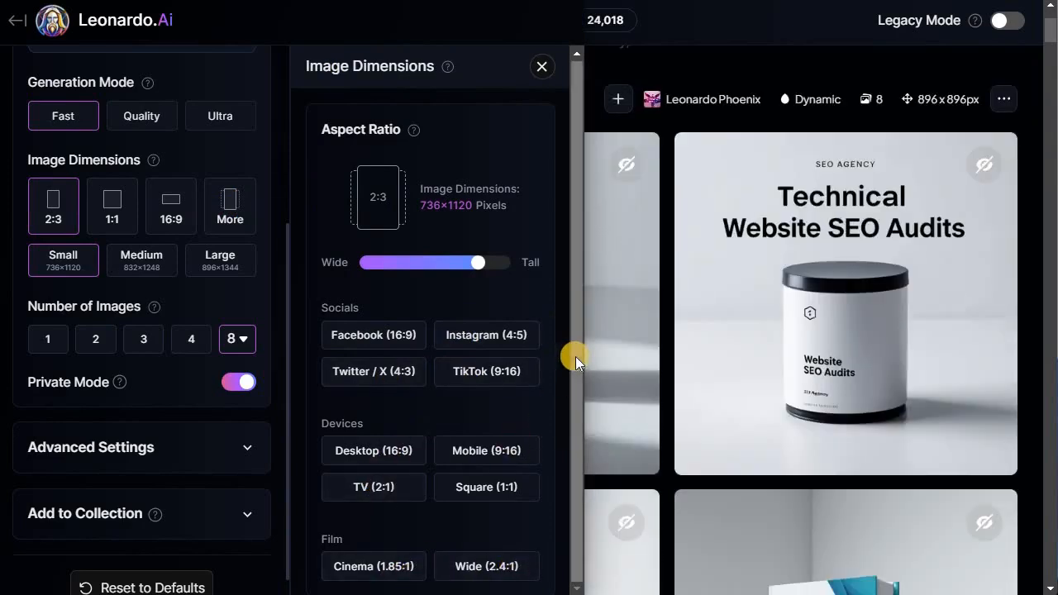
click(542, 70)
scroll(323, 347, up, 2)
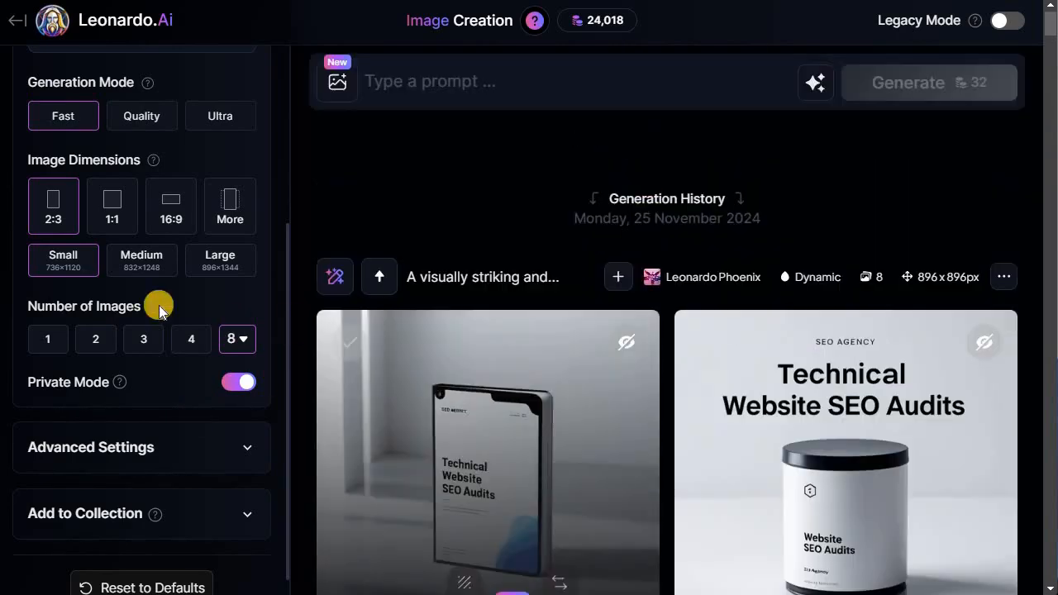
scroll(149, 314, up, 3)
scroll(160, 405, down, 3)
click(170, 207)
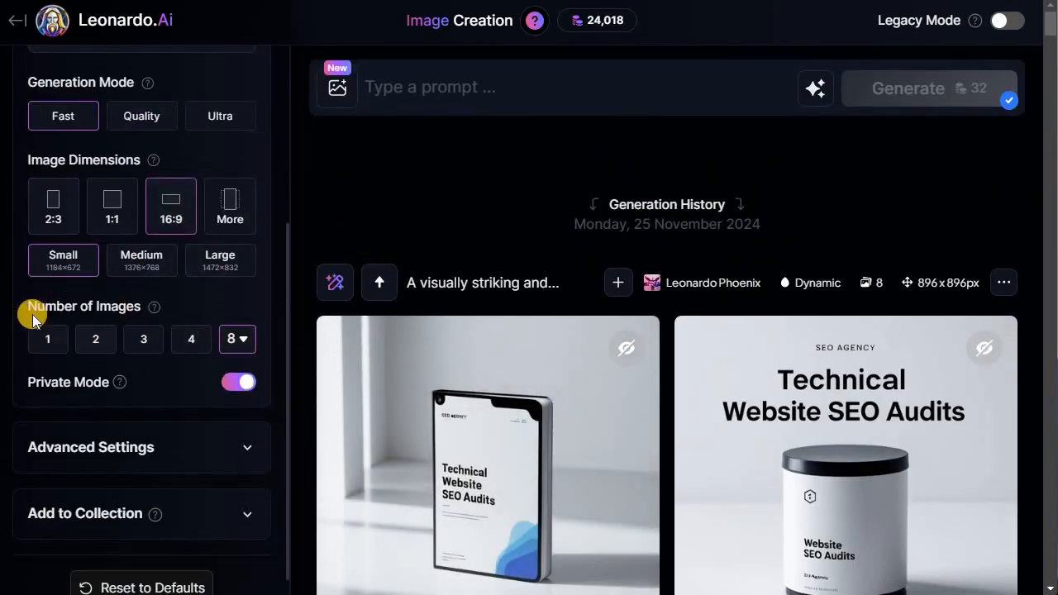
- Set the number of images to 6
click(237, 337)
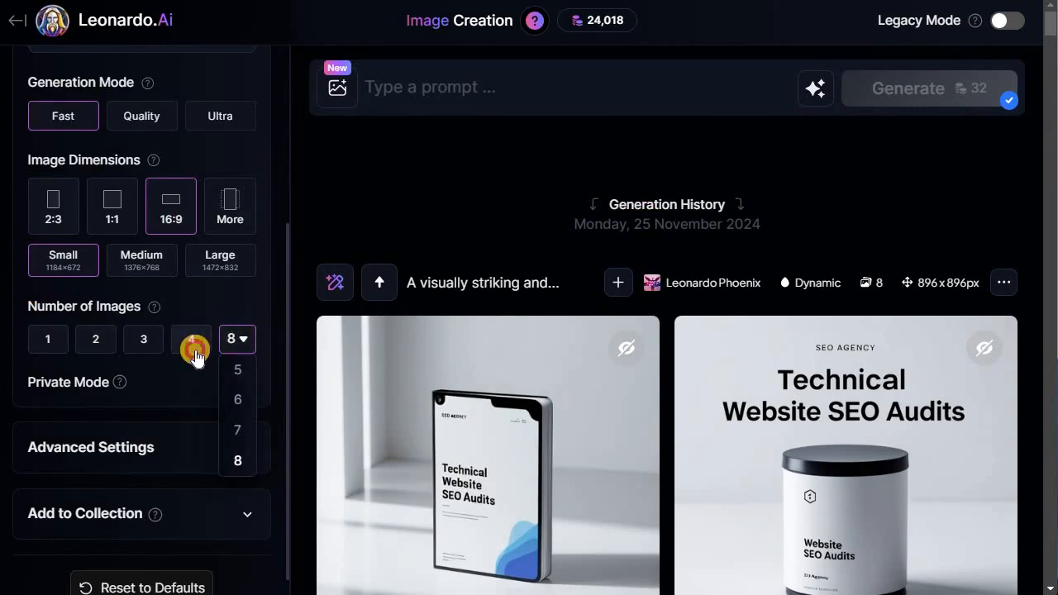
click(192, 343)
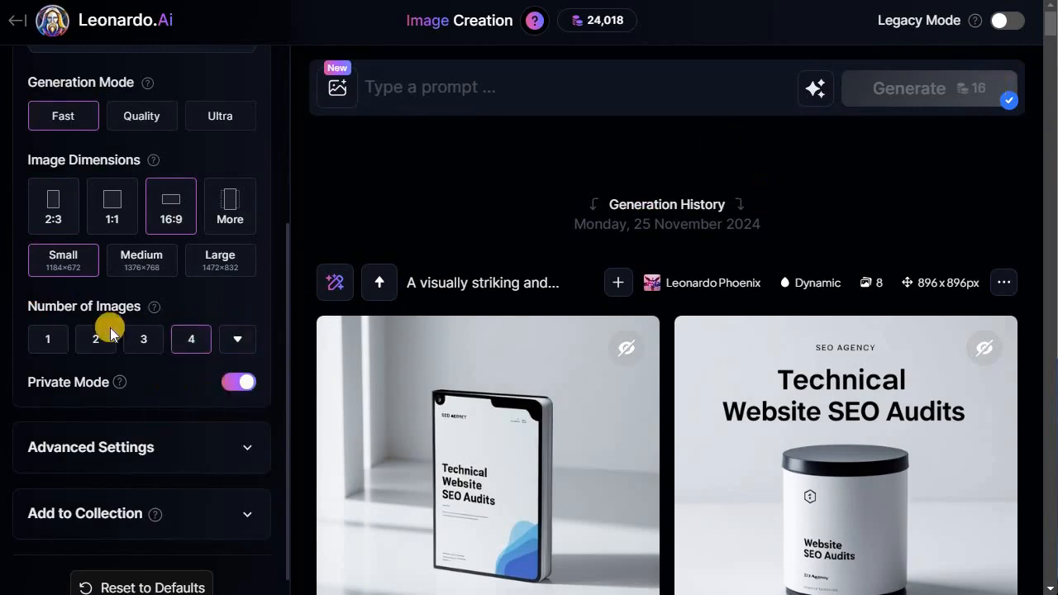
click(47, 332)
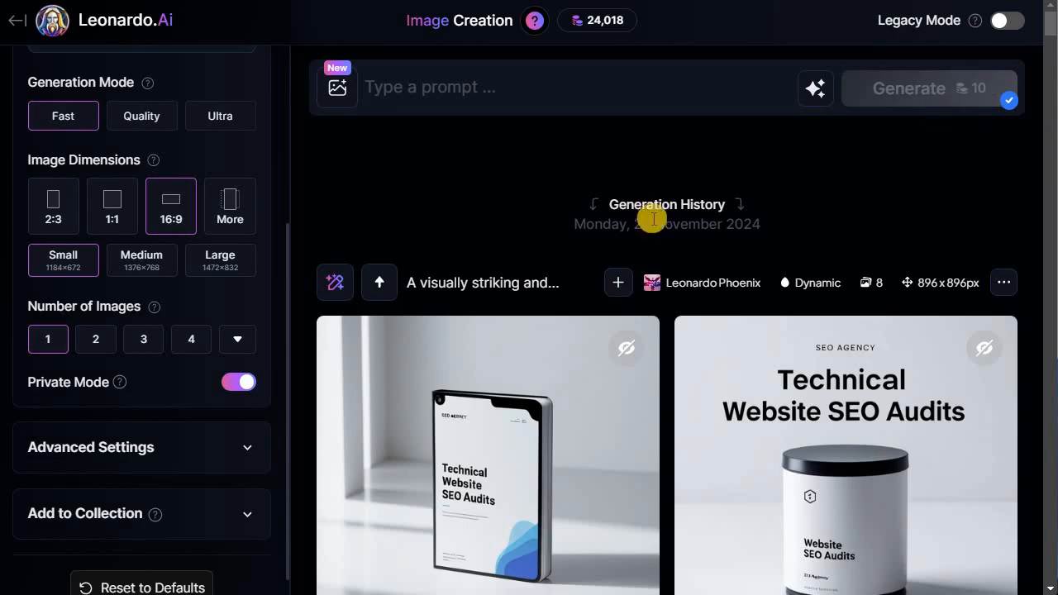
click(240, 341)
click(188, 342)
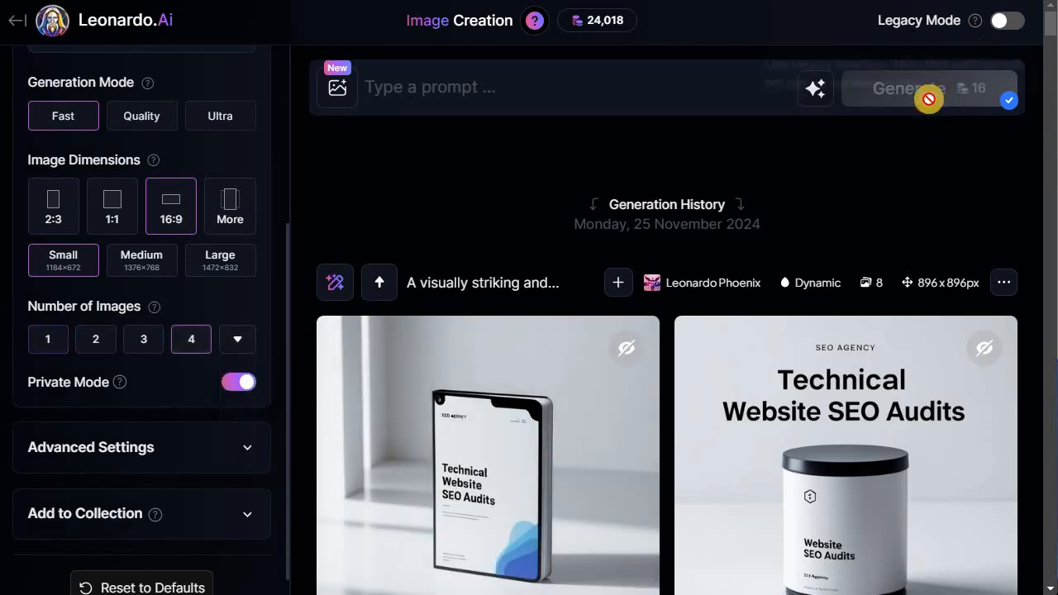
click(236, 344)
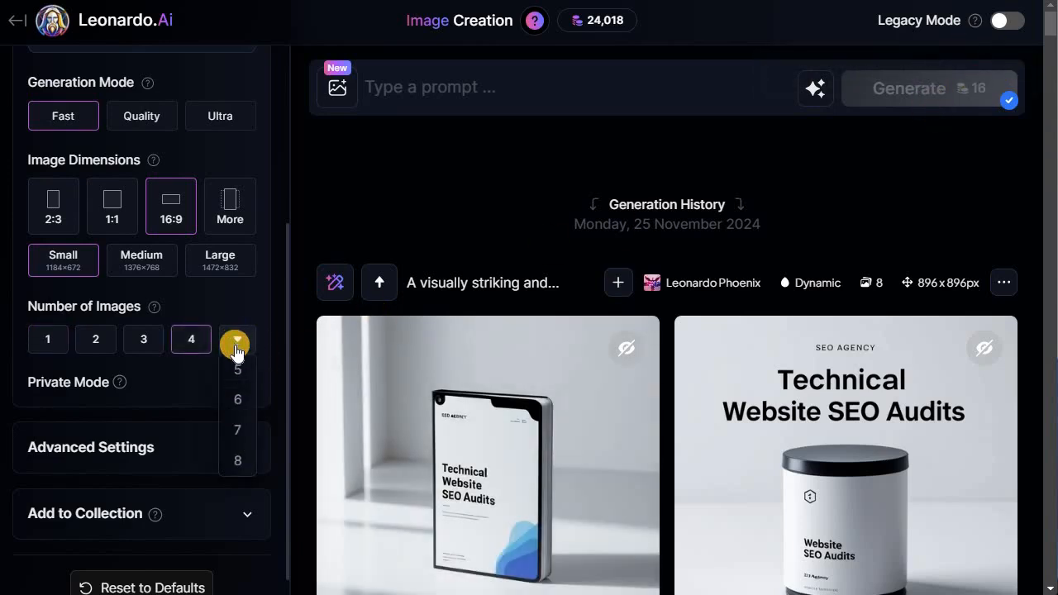
click(241, 401)
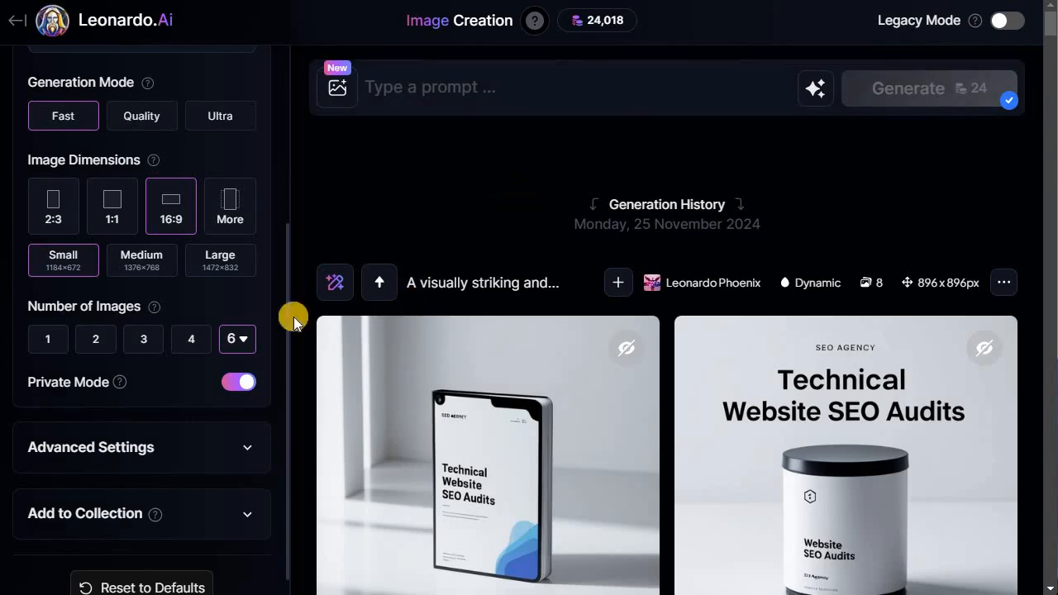
click(248, 339)
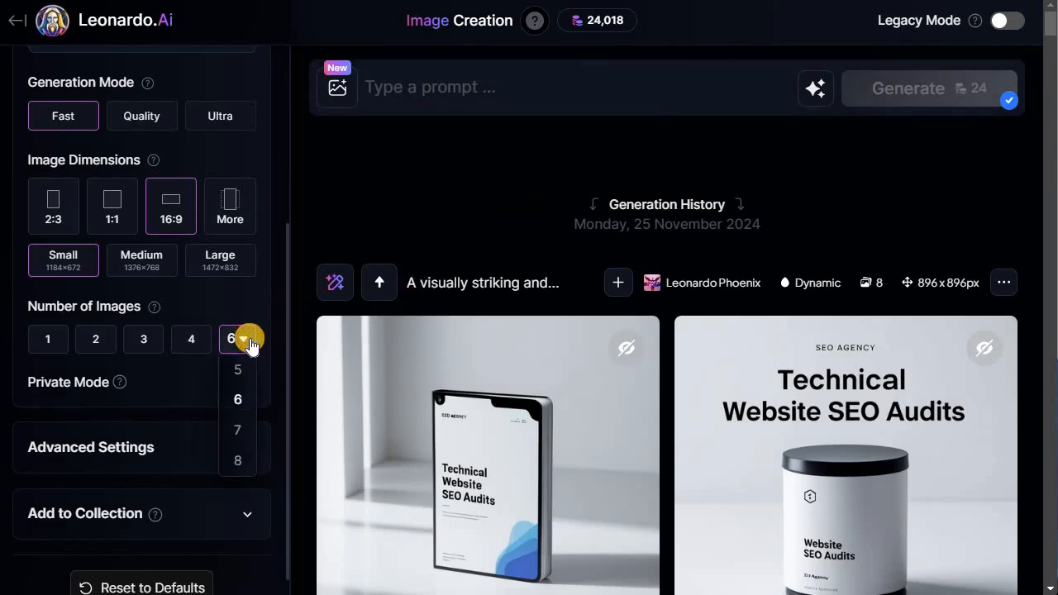
click(246, 347)
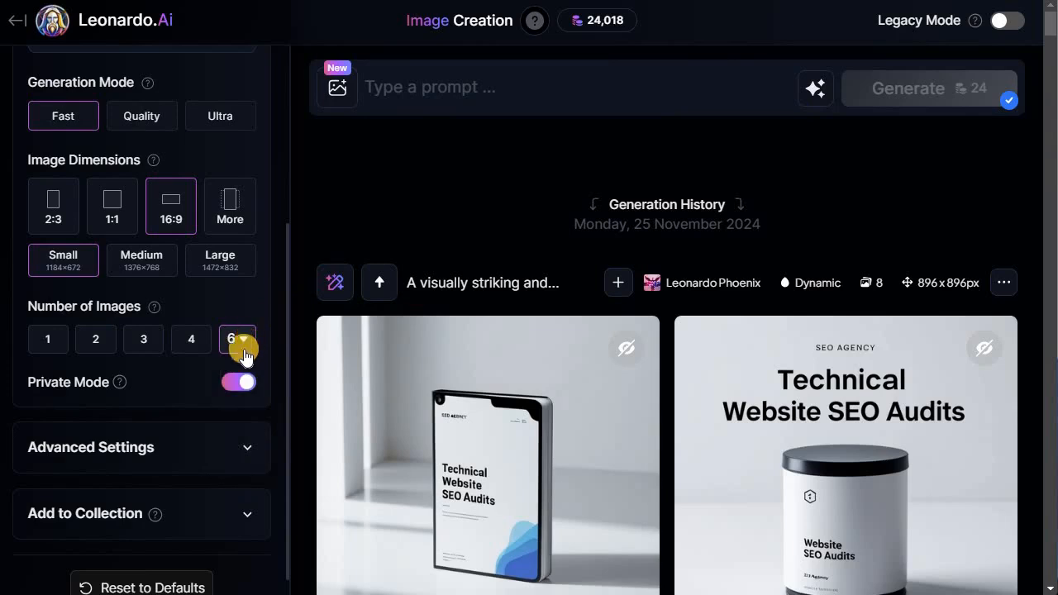
- Expand Advanced Settings to view the model and its toggles, then collapse it again
scroll(234, 358, down, 3)
click(244, 423)
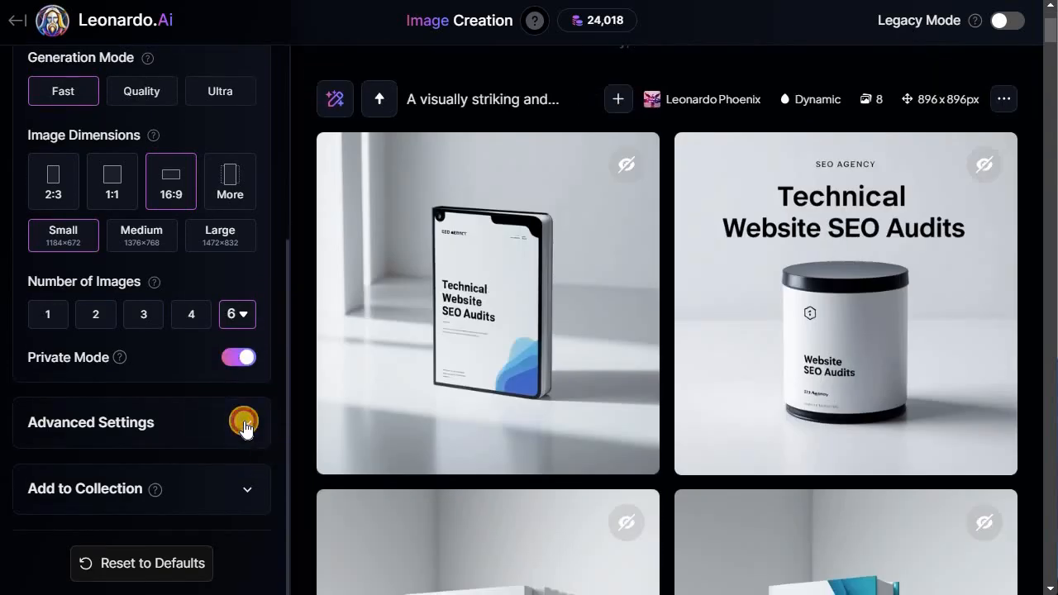
click(235, 518)
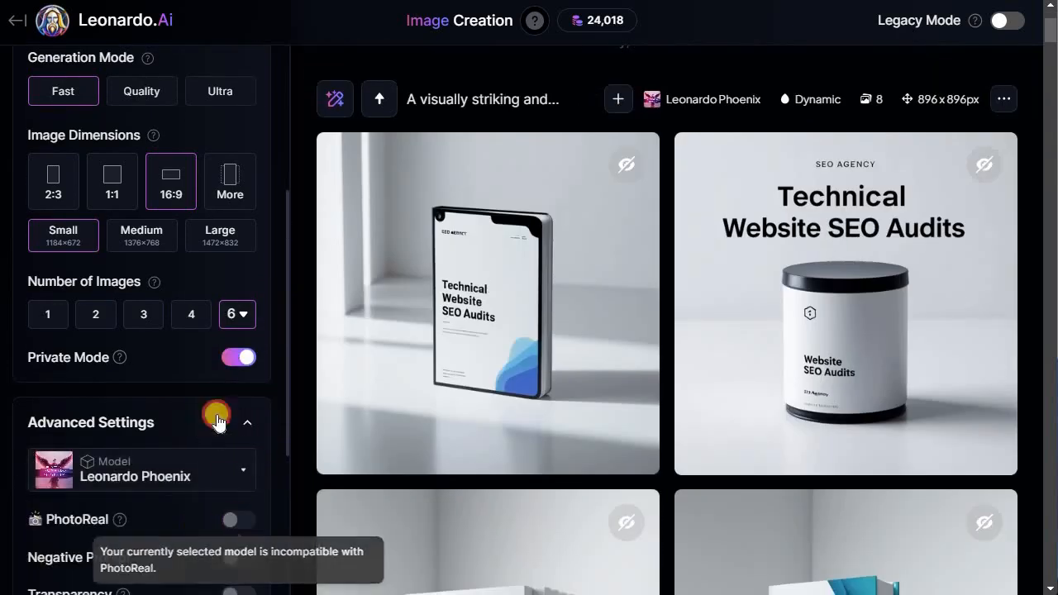
scroll(205, 526, down, 3)
scroll(218, 408, up, 3)
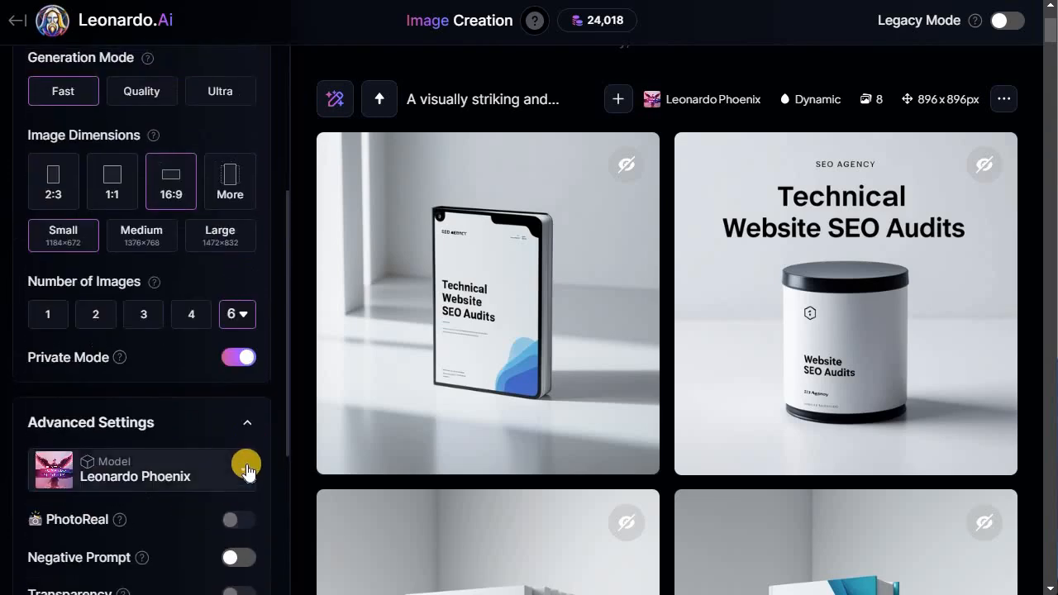
click(247, 470)
click(245, 424)
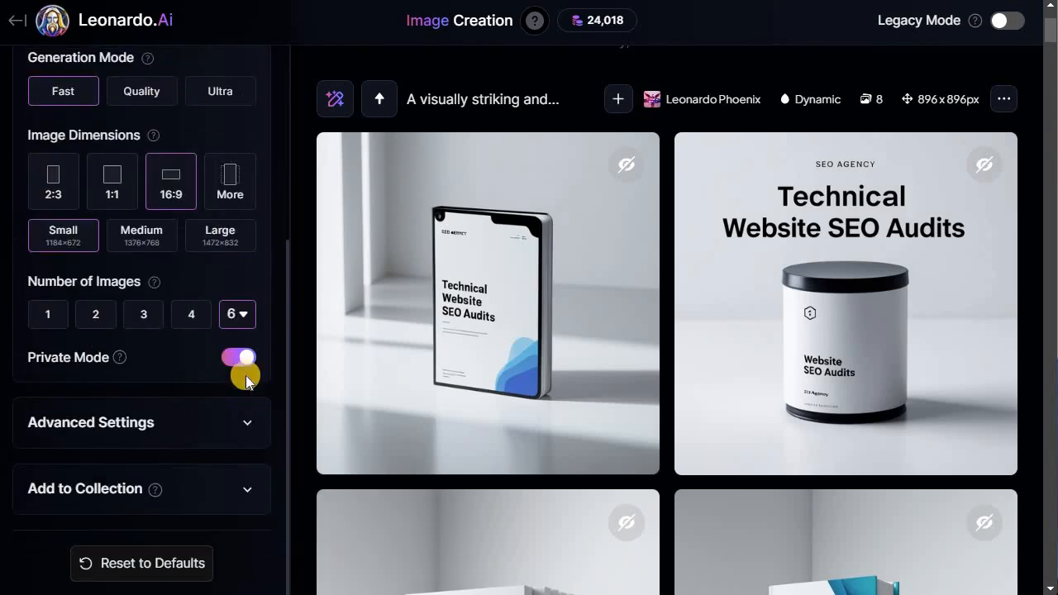
- Enter the prompt 'Create a YouTube Thumbnail for' and generate images
scroll(515, 391, up, 2)
scroll(141, 485, up, 4)
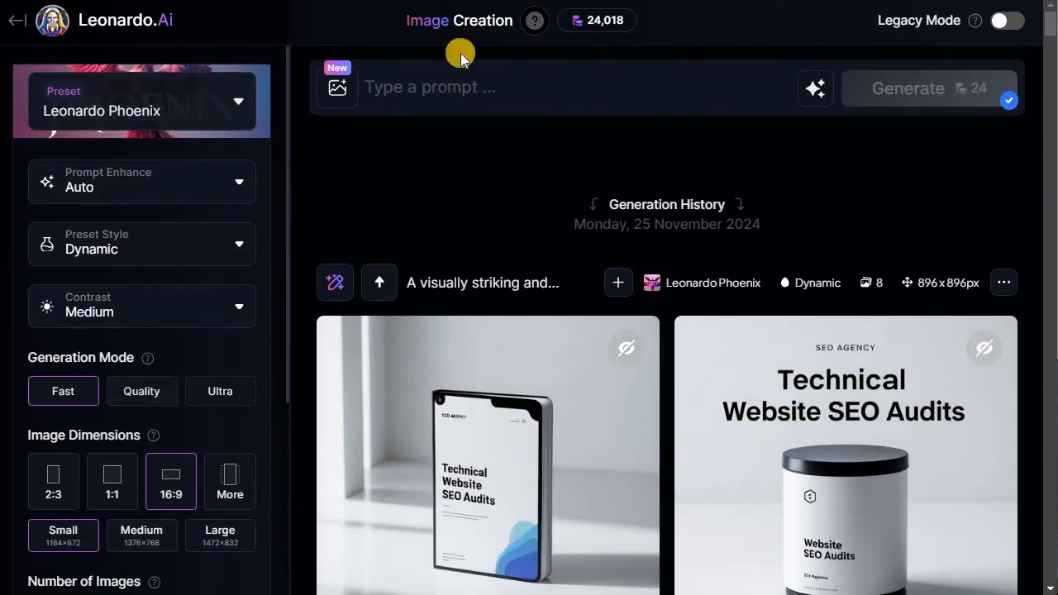
click(414, 97)
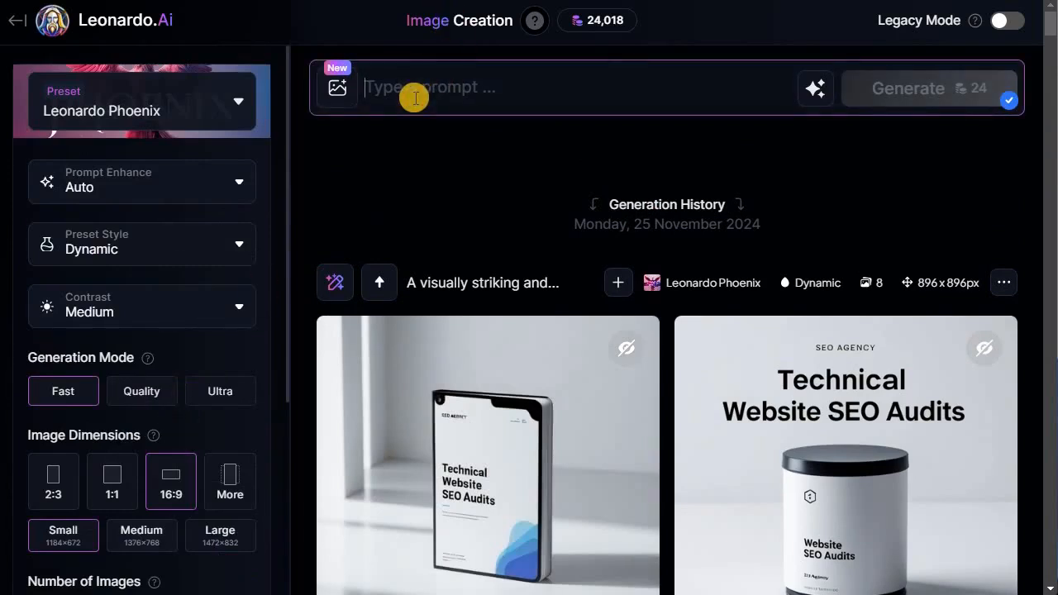
text(Create a YouTube Thumbnail for)
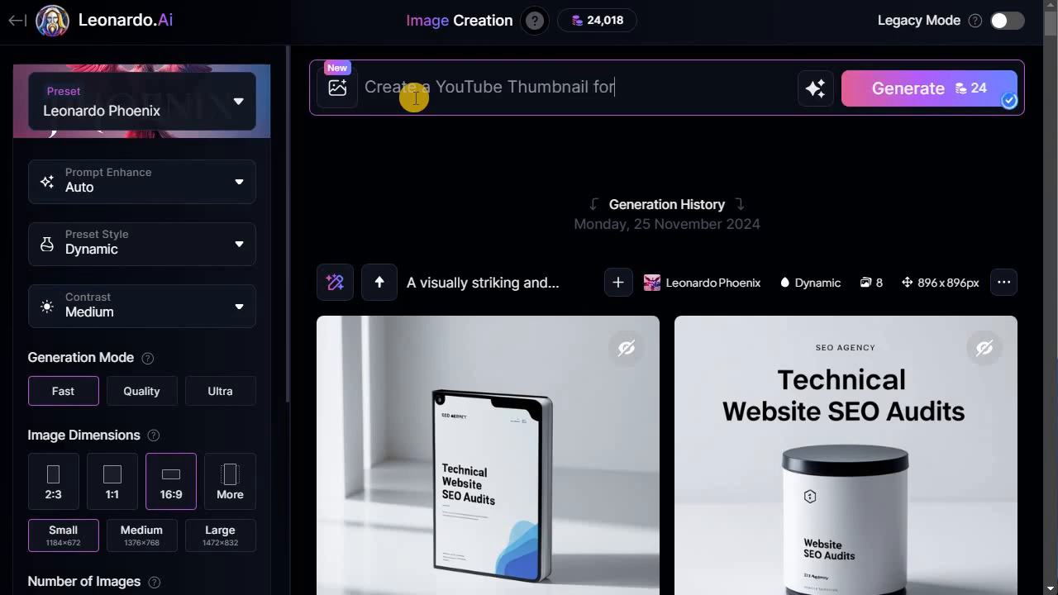
key(Return)
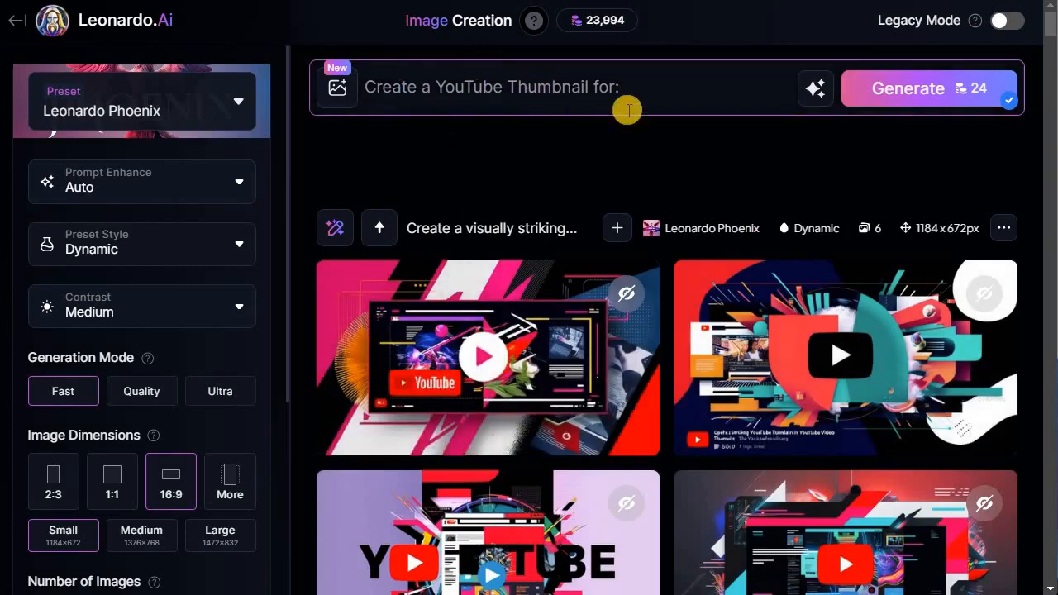
- Extend the prompt to read 'Create a YouTube Thumbnail for: A cat sitting on a table singing a song'
scroll(625, 380, down, 5)
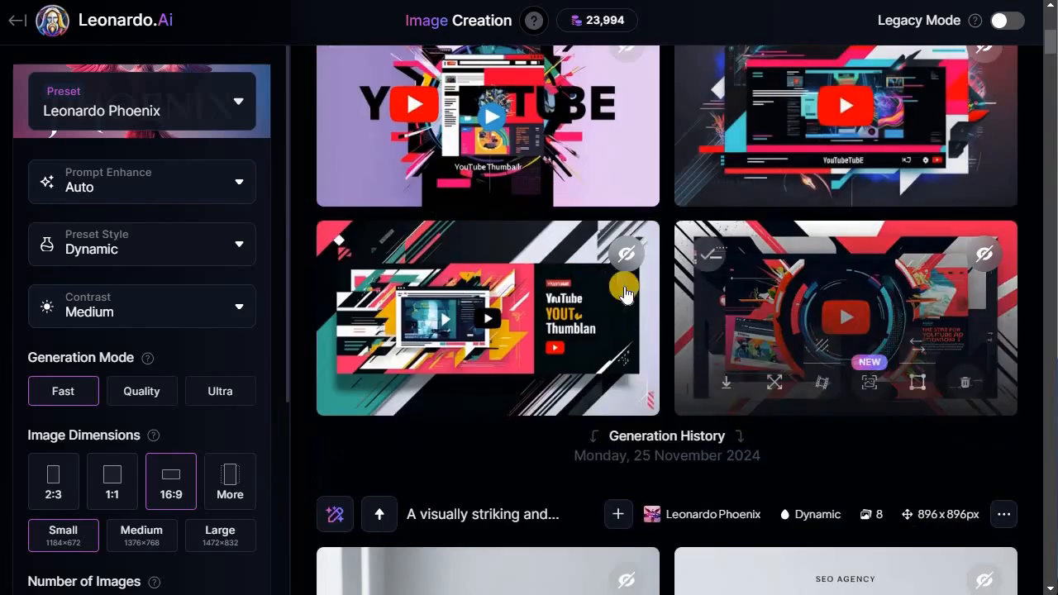
scroll(614, 328, up, 5)
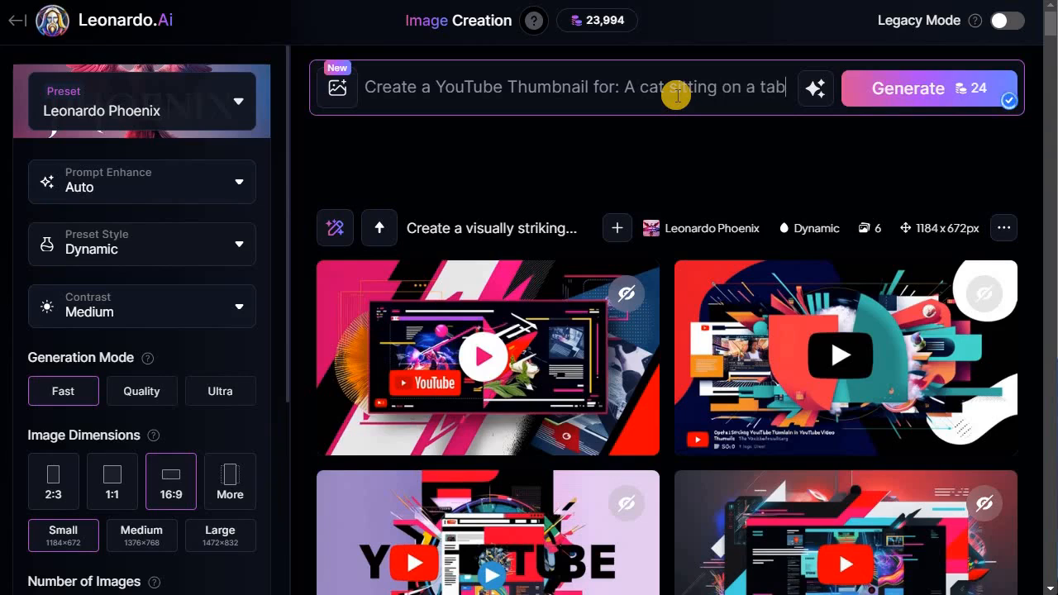
text(le singing a song.)
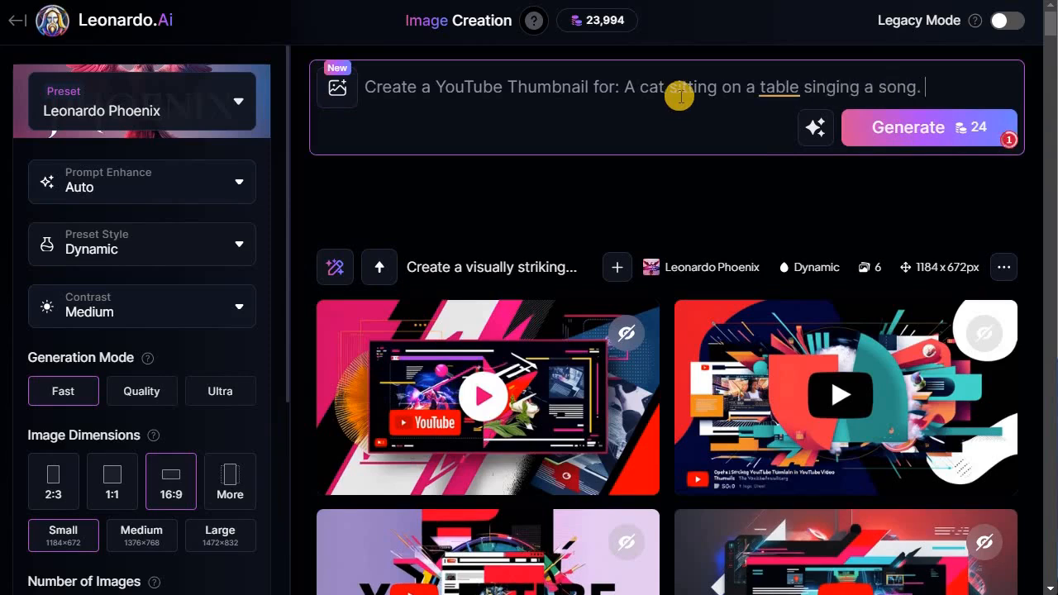
- Generate images from the prompt about a cat singing on a table
click(738, 120)
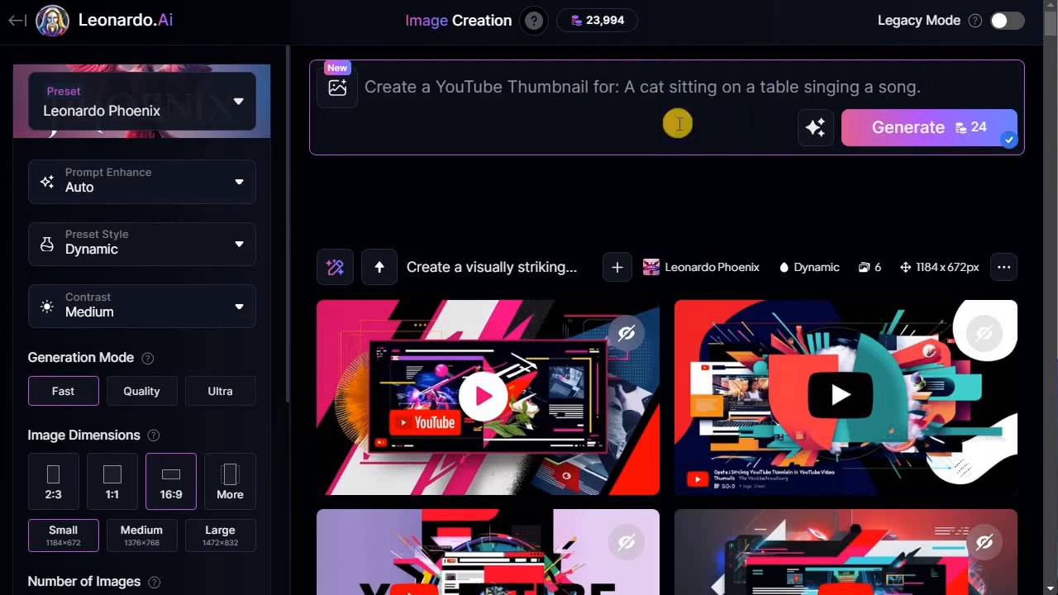
click(810, 128)
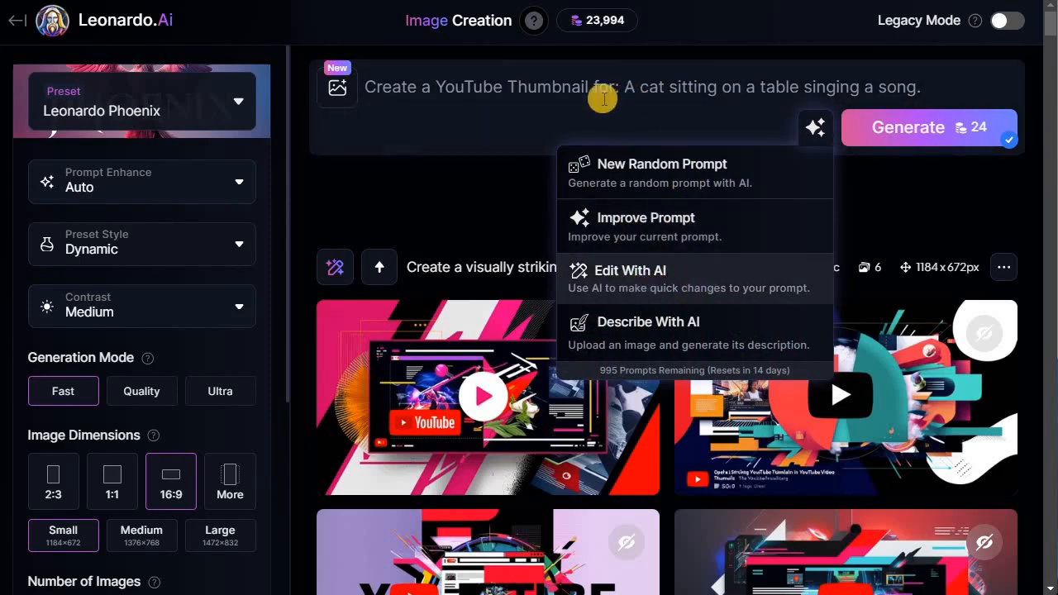
click(494, 142)
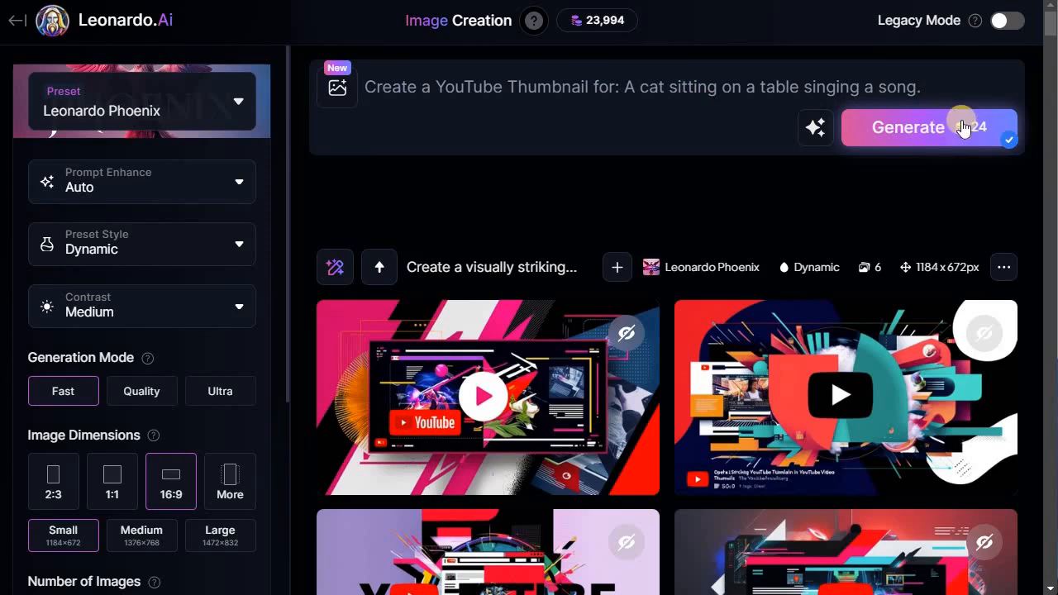
click(929, 139)
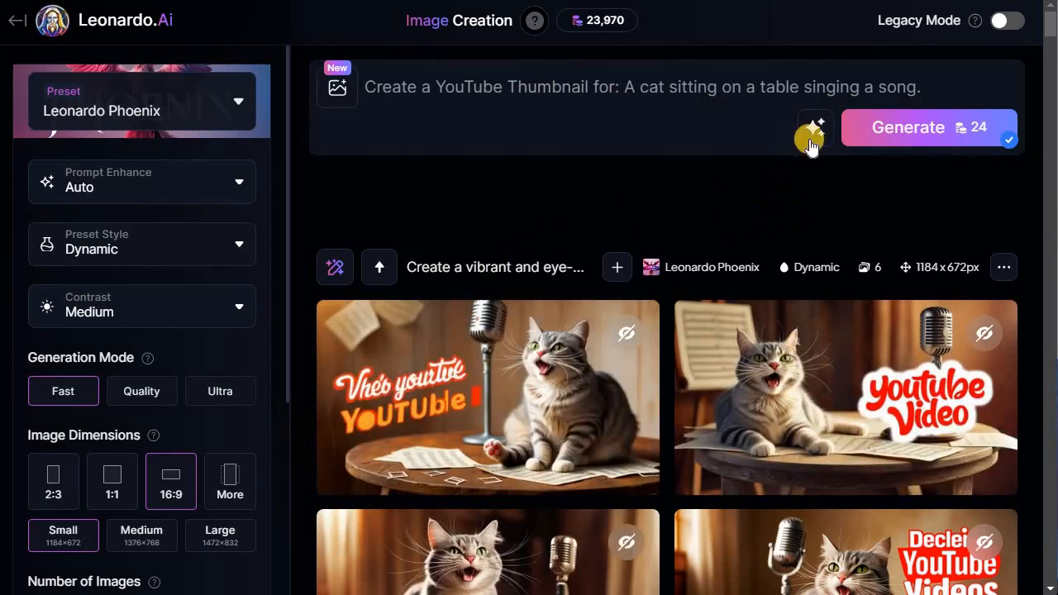
- Scroll through the generated cat thumbnails to review them
scroll(848, 204, down, 1)
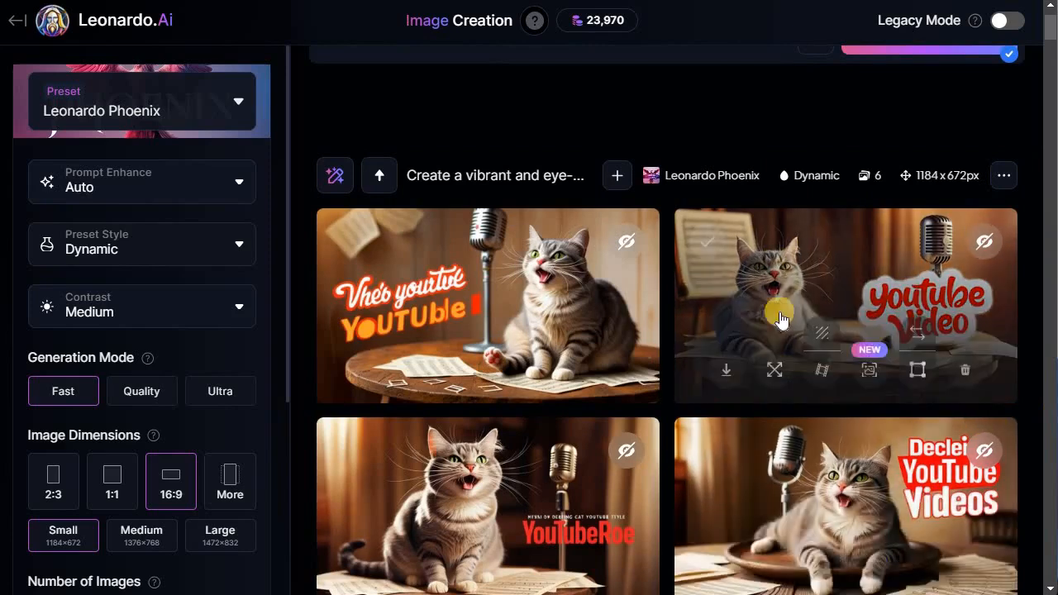
scroll(524, 503, down, 1)
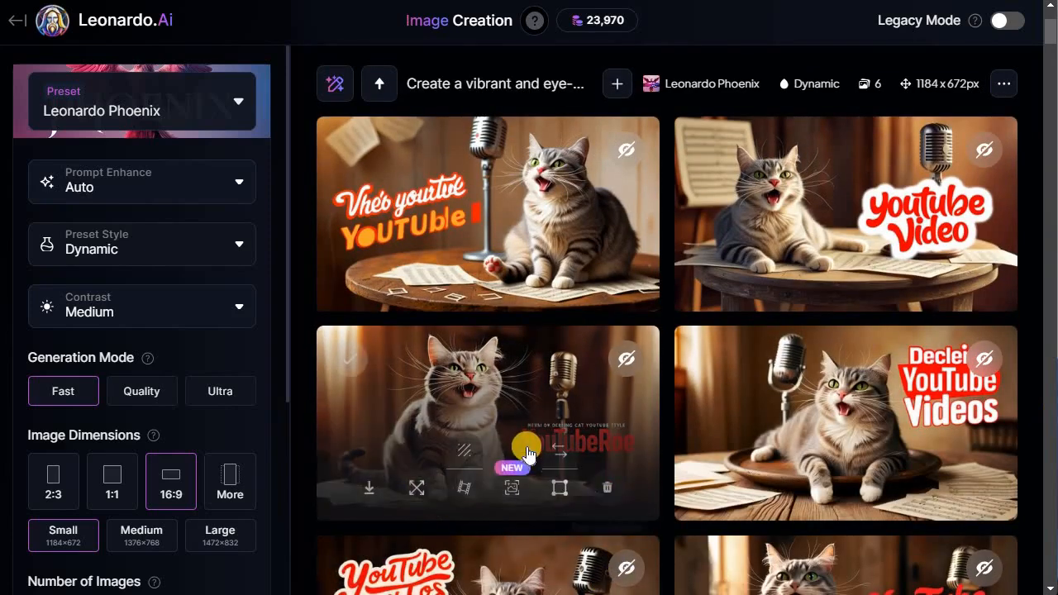
scroll(859, 446, down, 2)
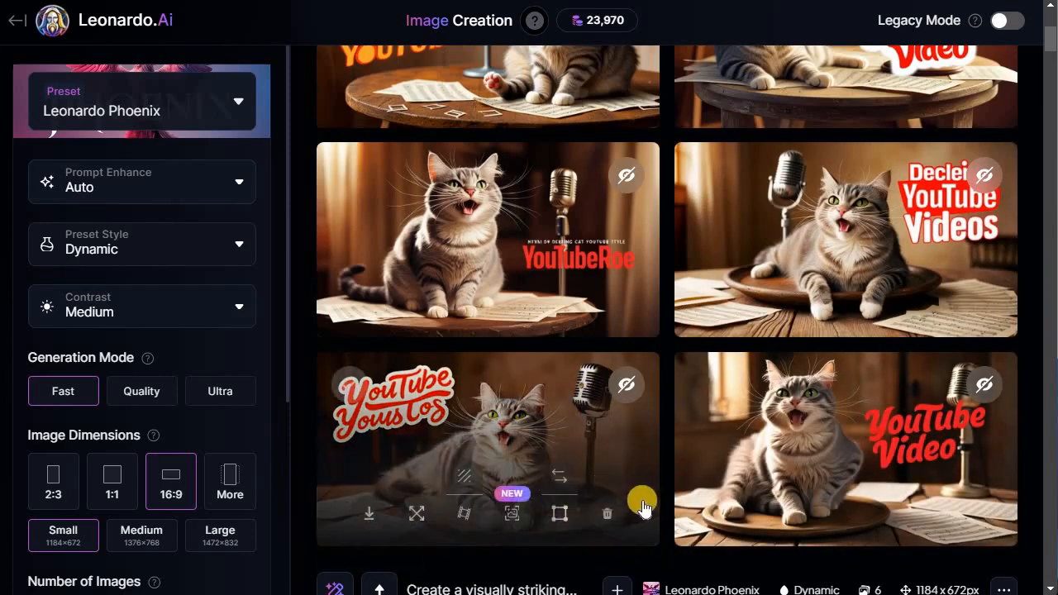
scroll(637, 500, down, 2)
scroll(353, 228, up, 7)
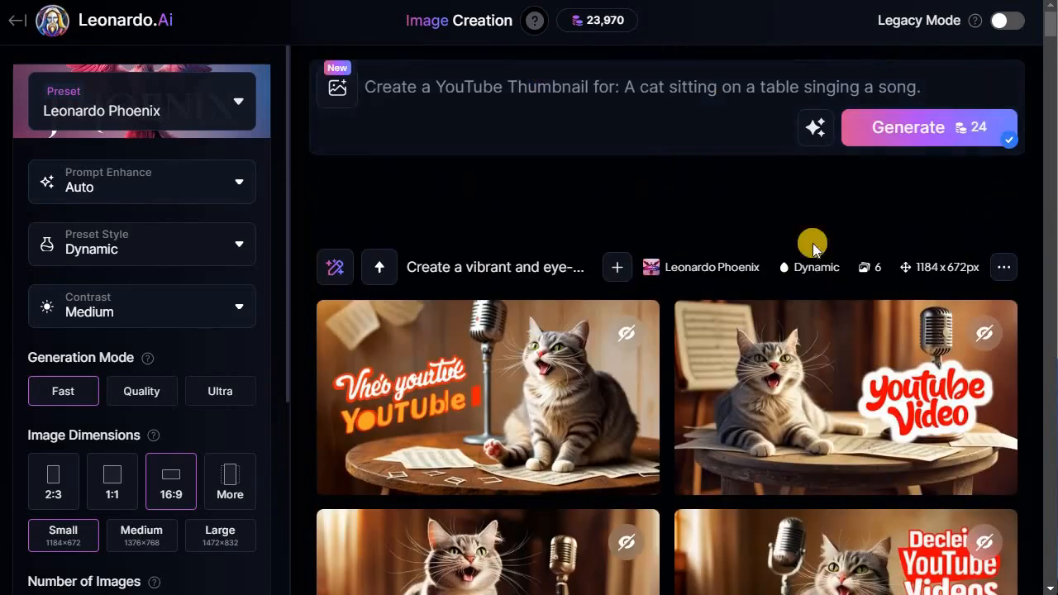
- Improve the prompt with AI and generate a new set of images from it
click(812, 133)
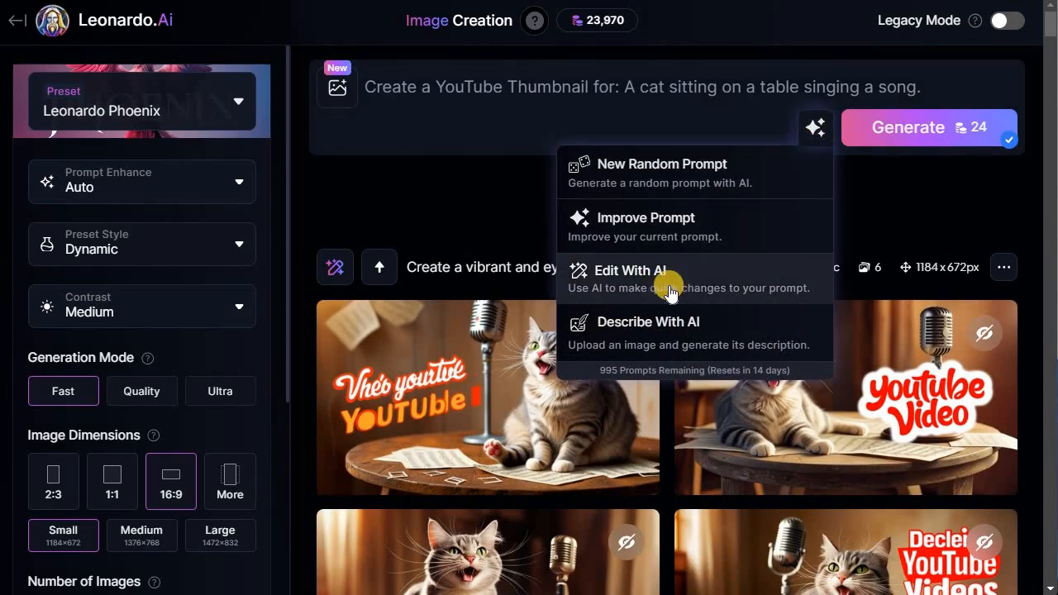
click(670, 233)
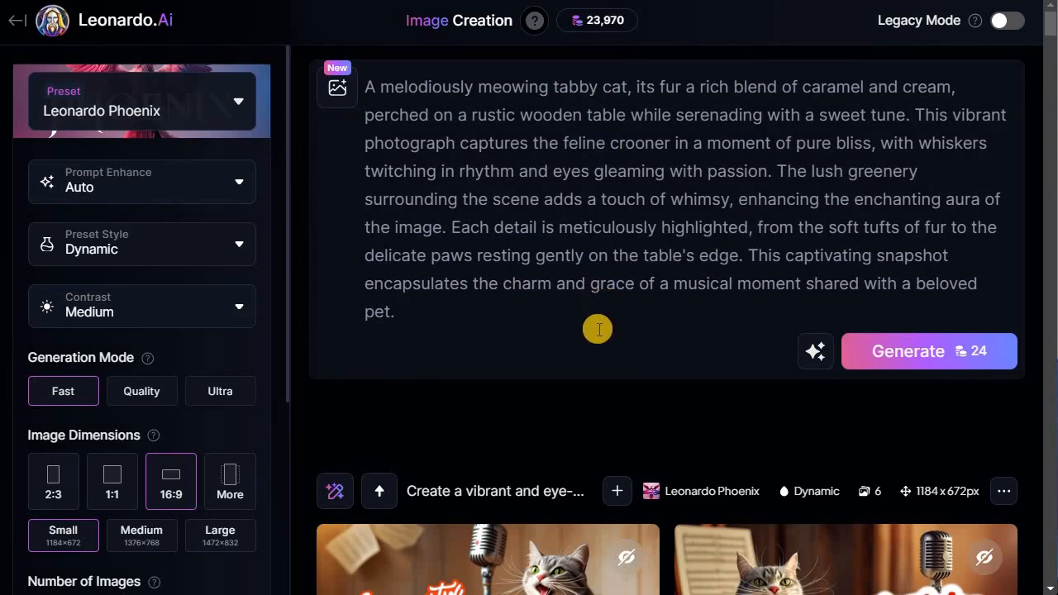
scroll(708, 410, down, 1)
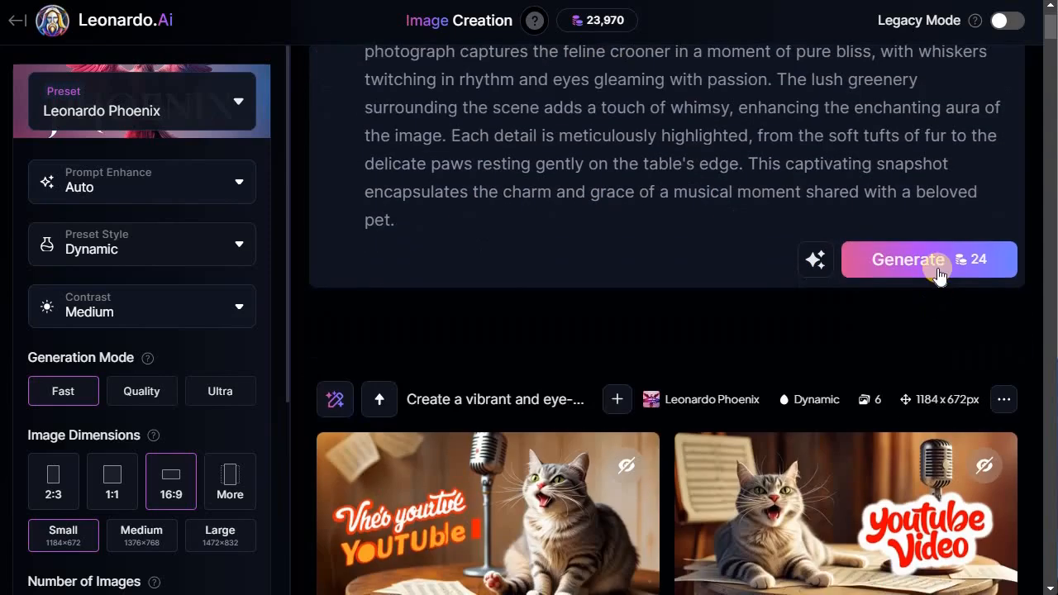
click(939, 273)
scroll(671, 196, up, 1)
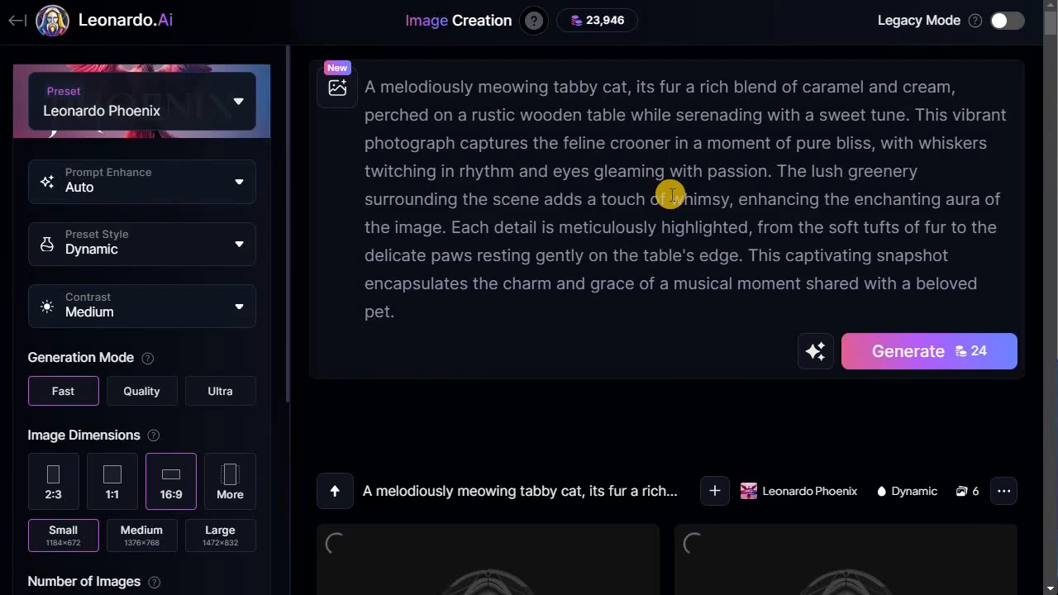
- Browse the new tabby cat images and compare them with the earlier batch
scroll(671, 196, down, 3)
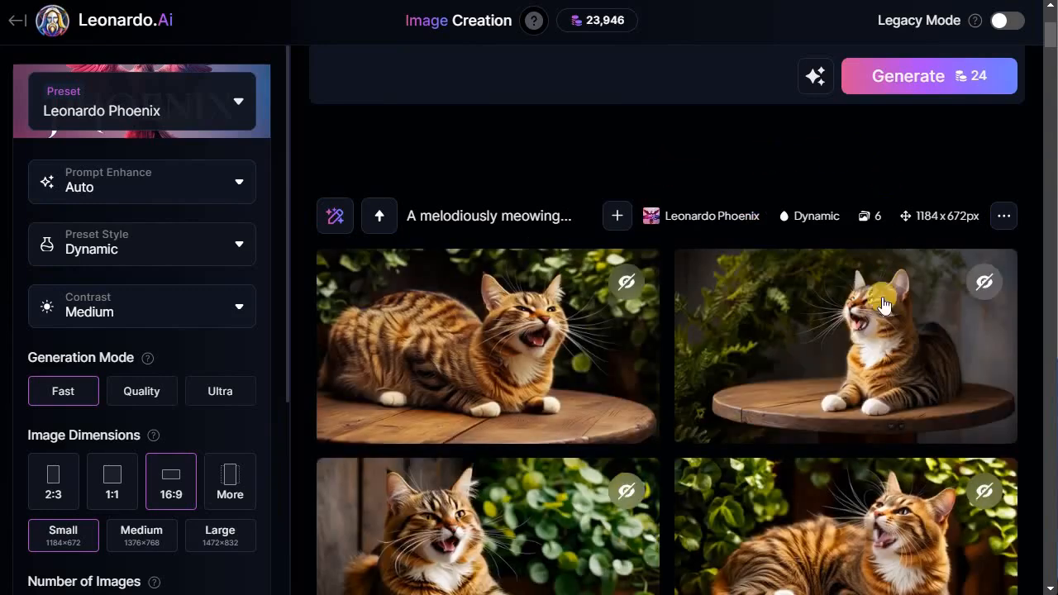
scroll(837, 433, down, 2)
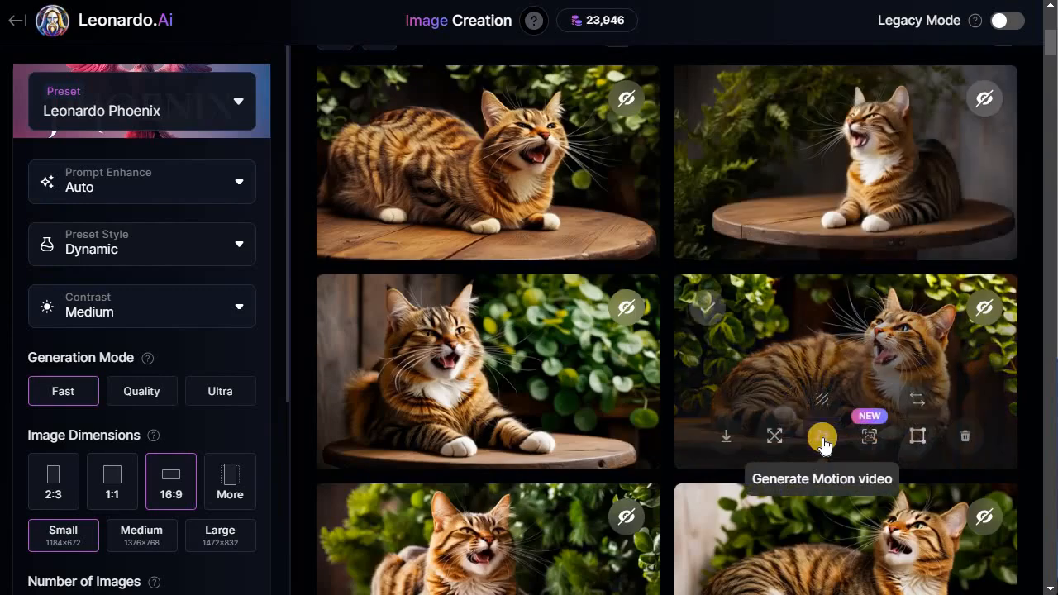
scroll(713, 420, up, 3)
scroll(713, 419, down, 2)
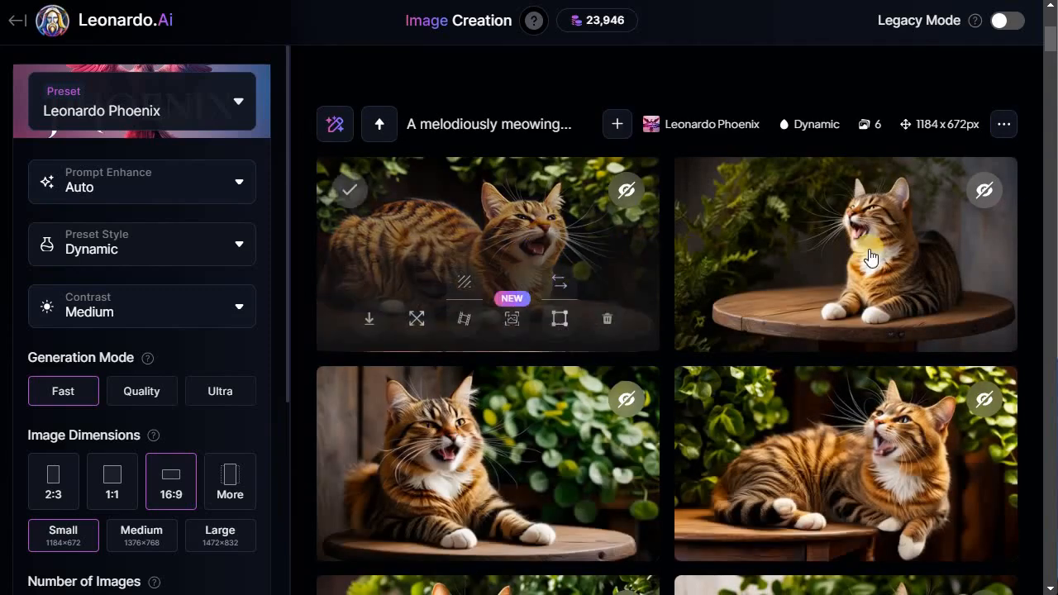
scroll(871, 413, down, 2)
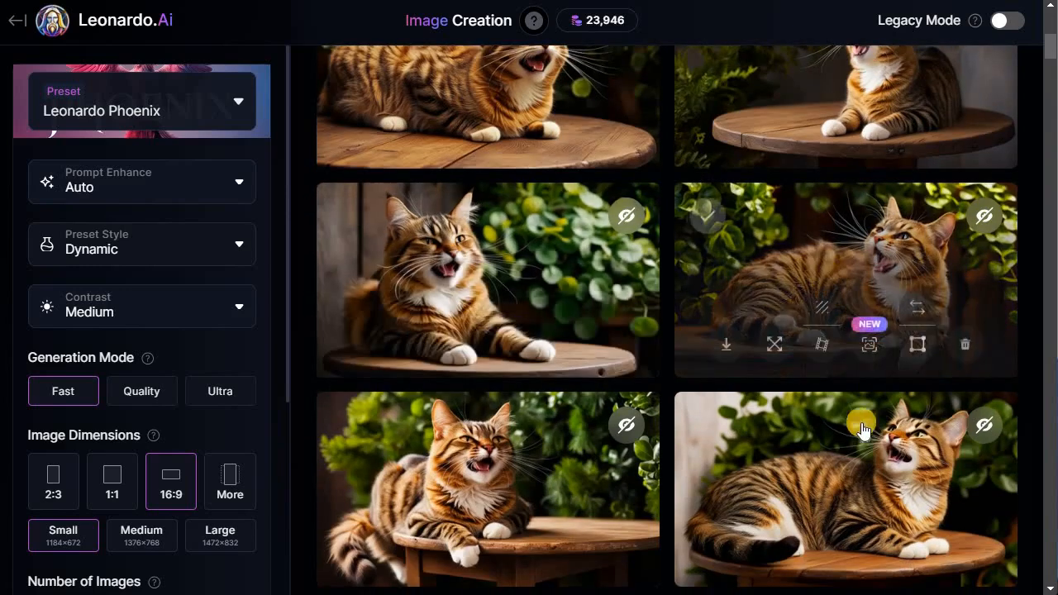
scroll(531, 498, down, 2)
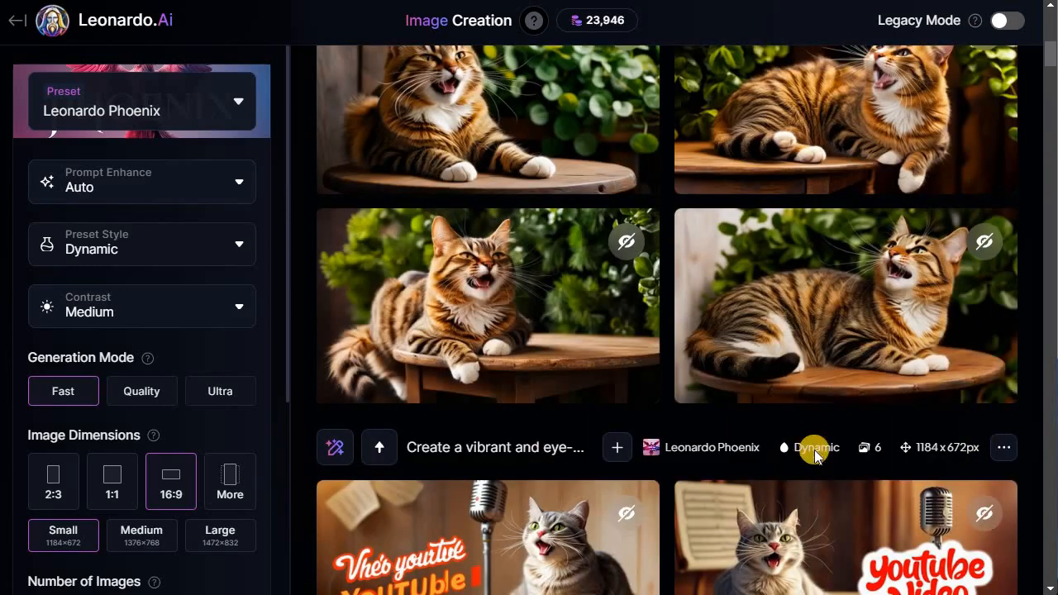
scroll(814, 385, up, 5)
- Edit the prompt with AI using 'Include a mic as well for the cat to sing.' and generate images
click(812, 271)
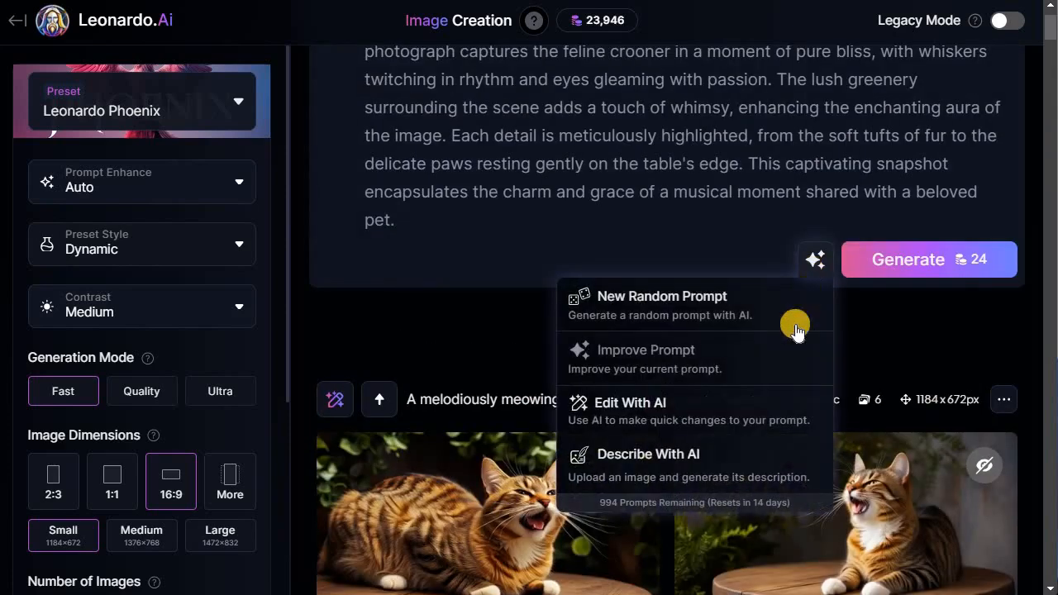
click(699, 420)
click(698, 425)
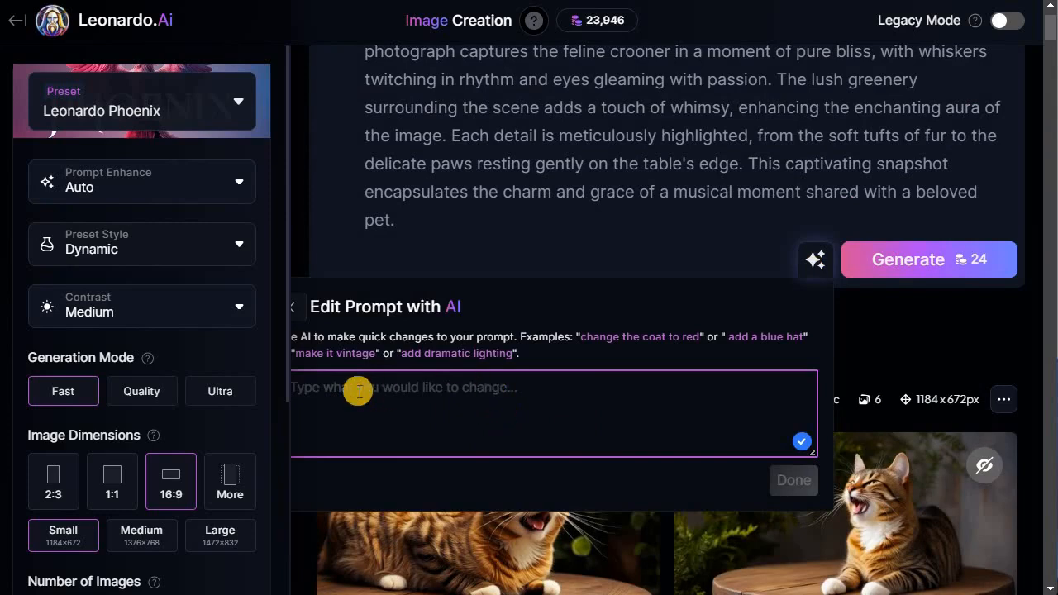
text(In)
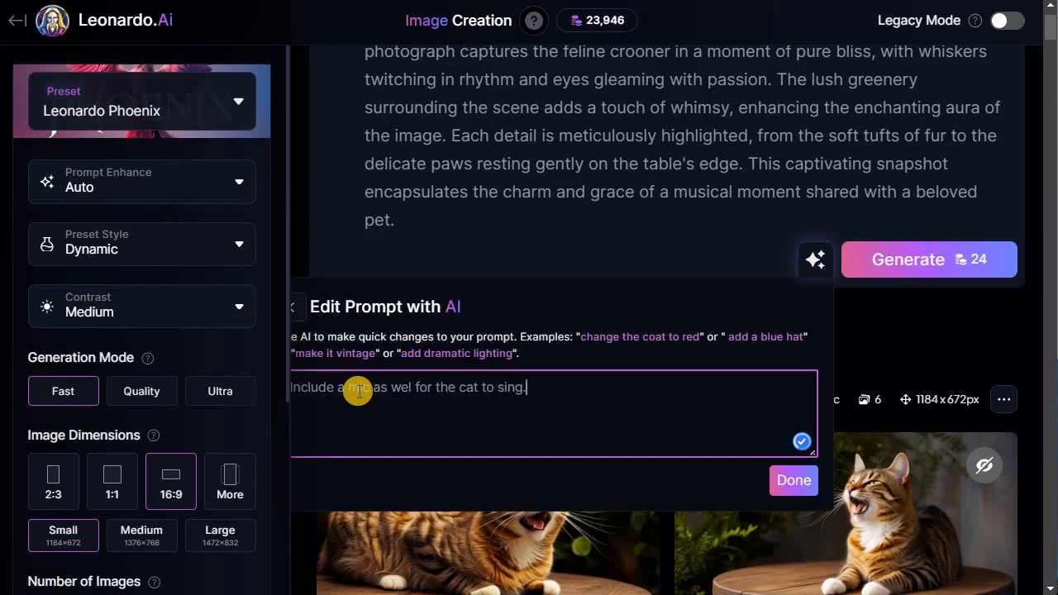
click(413, 390)
click(450, 505)
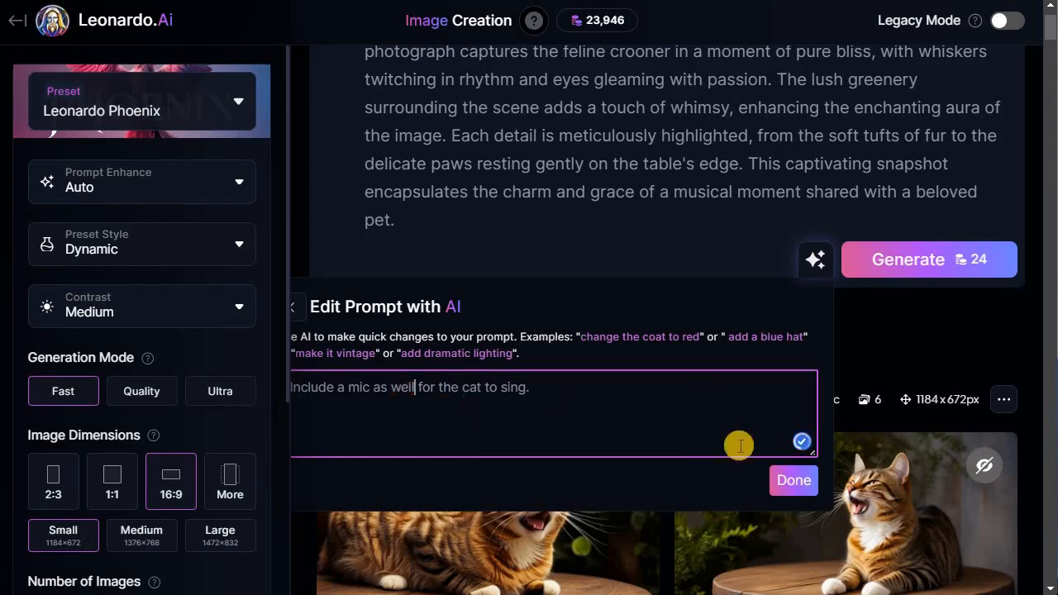
click(795, 482)
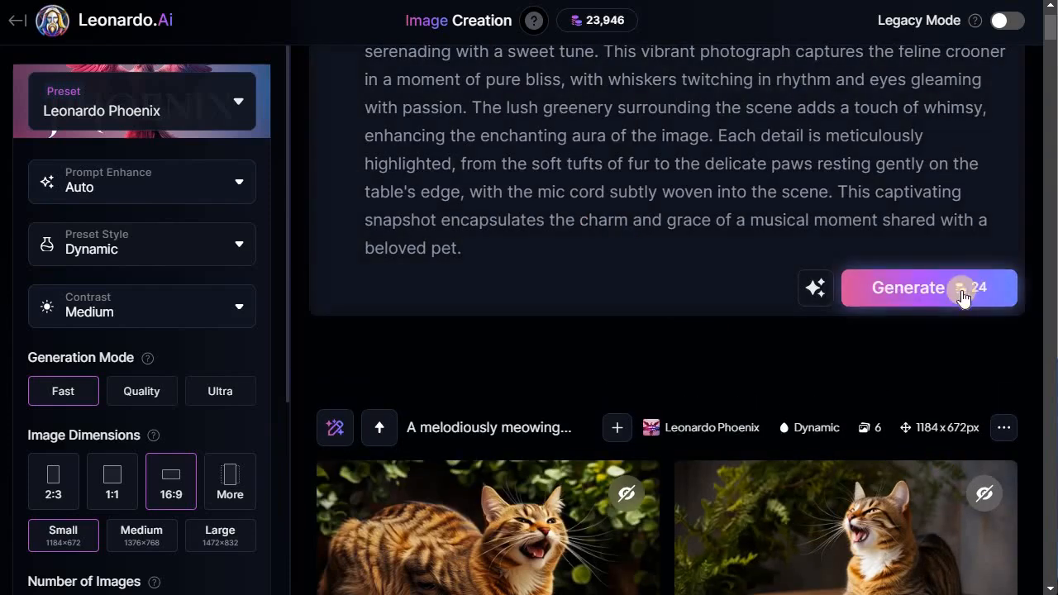
scroll(632, 174, up, 1)
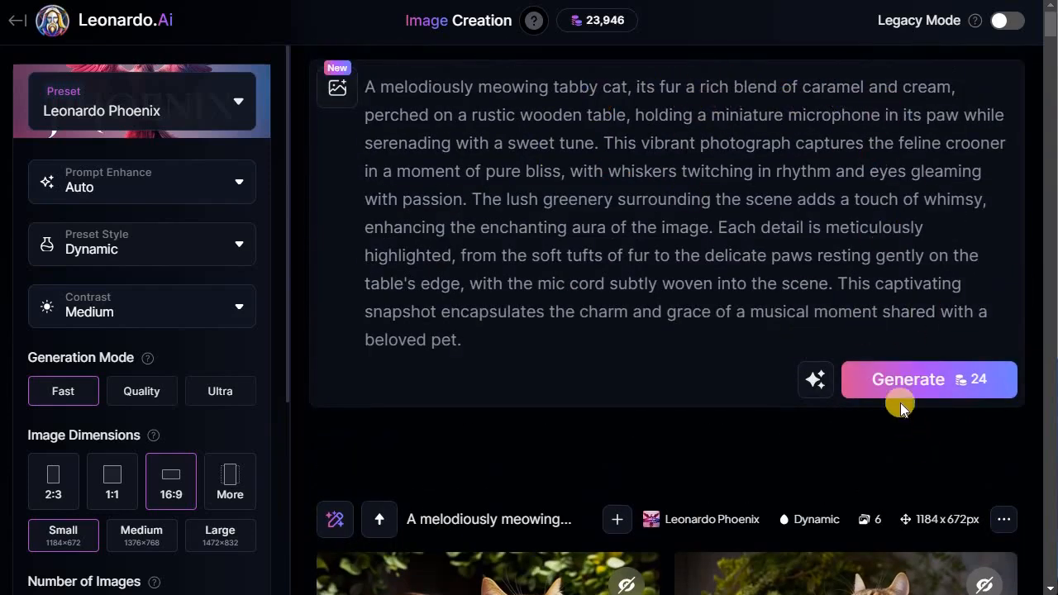
click(916, 378)
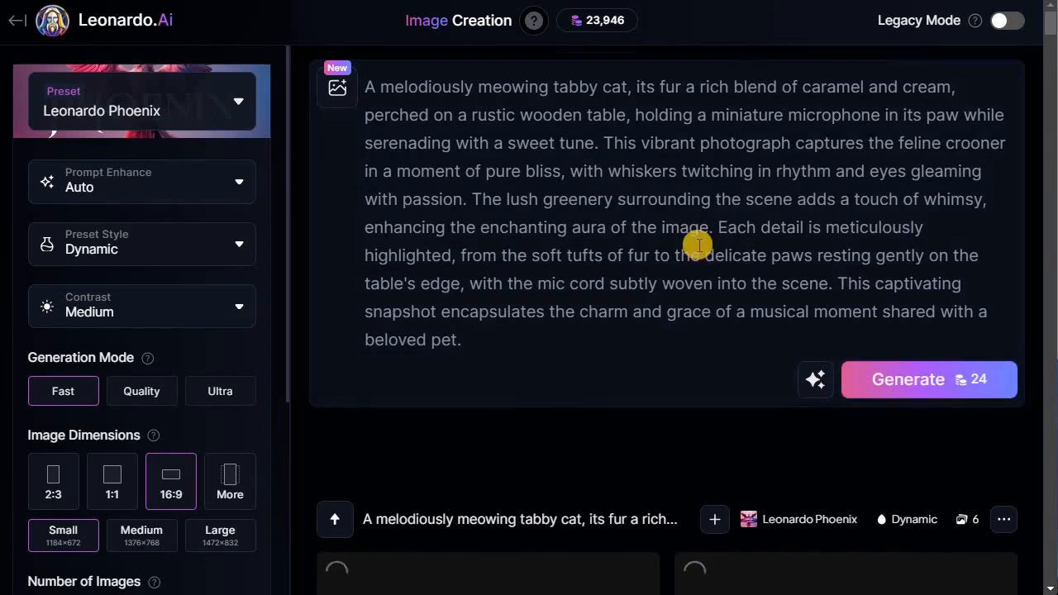
- Review the generated cat-with-microphone images, opening one in the viewer and closing it
scroll(698, 248, down, 3)
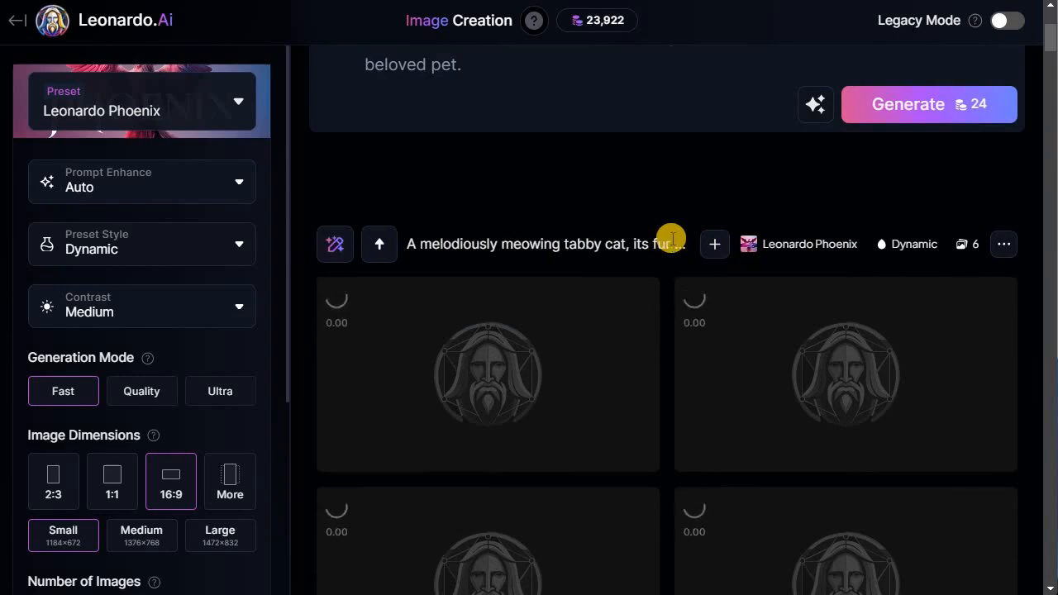
scroll(810, 213, down, 2)
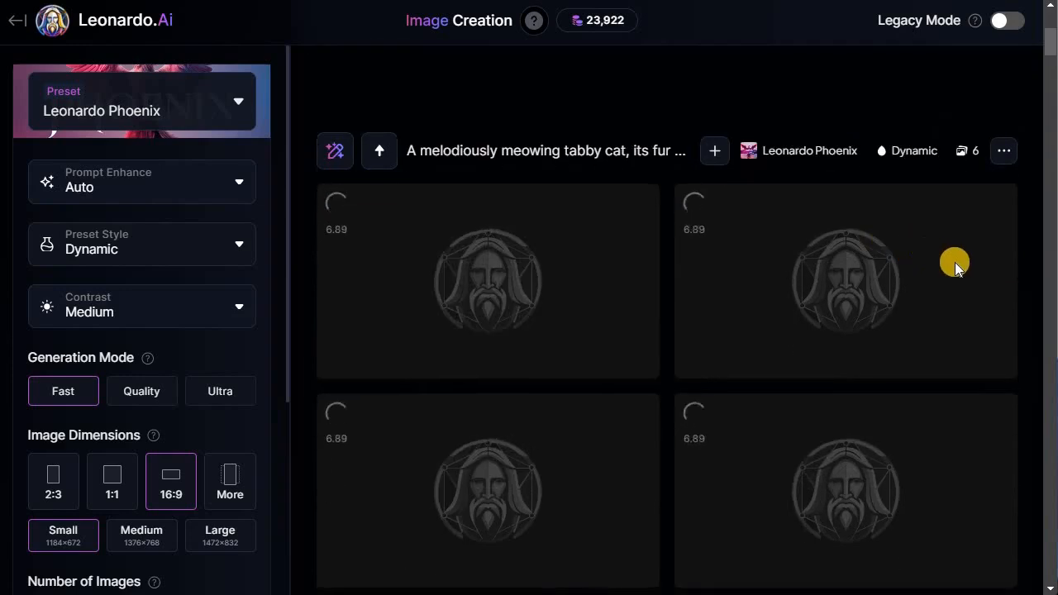
scroll(951, 263, down, 1)
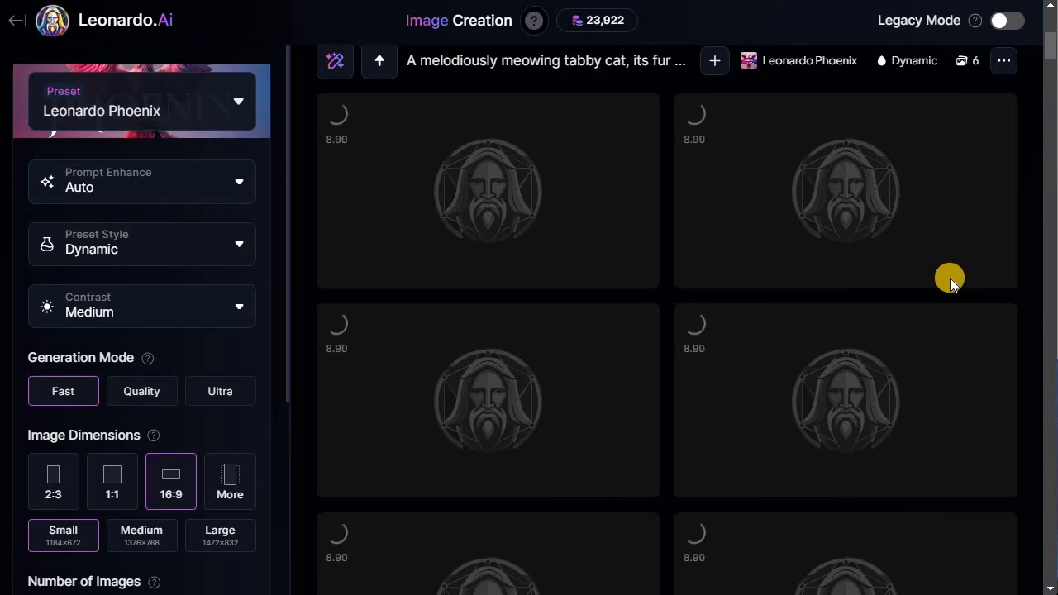
scroll(212, 304, up, 2)
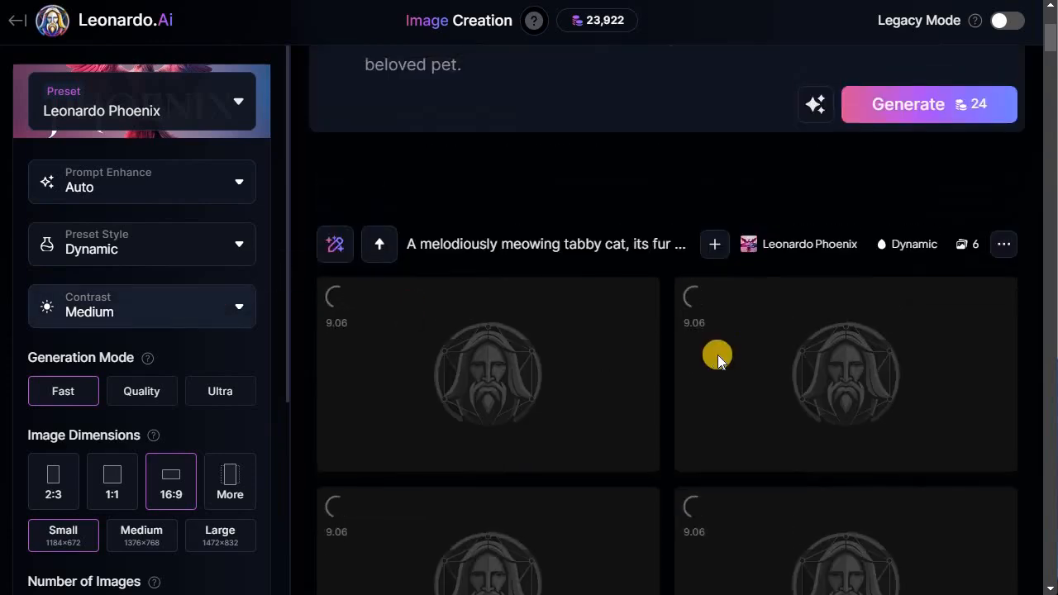
scroll(716, 354, down, 1)
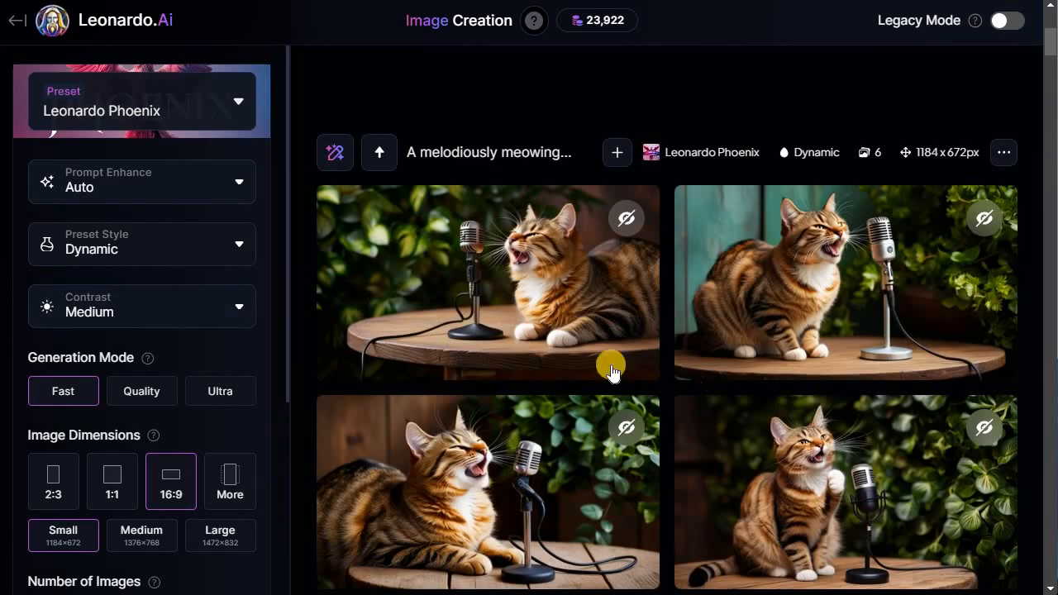
scroll(1032, 372, down, 1)
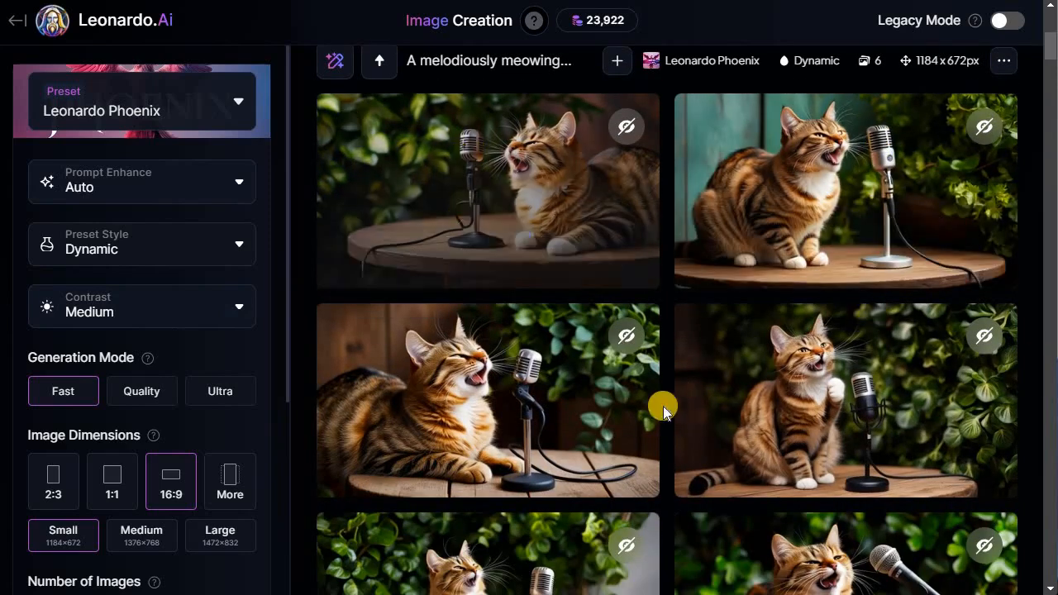
scroll(950, 529, down, 3)
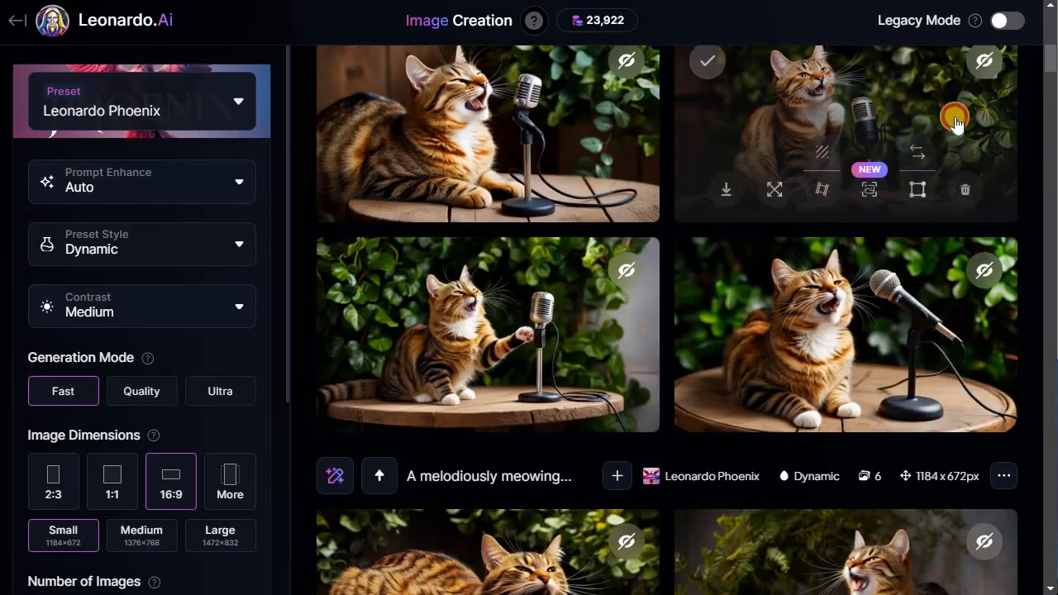
click(838, 50)
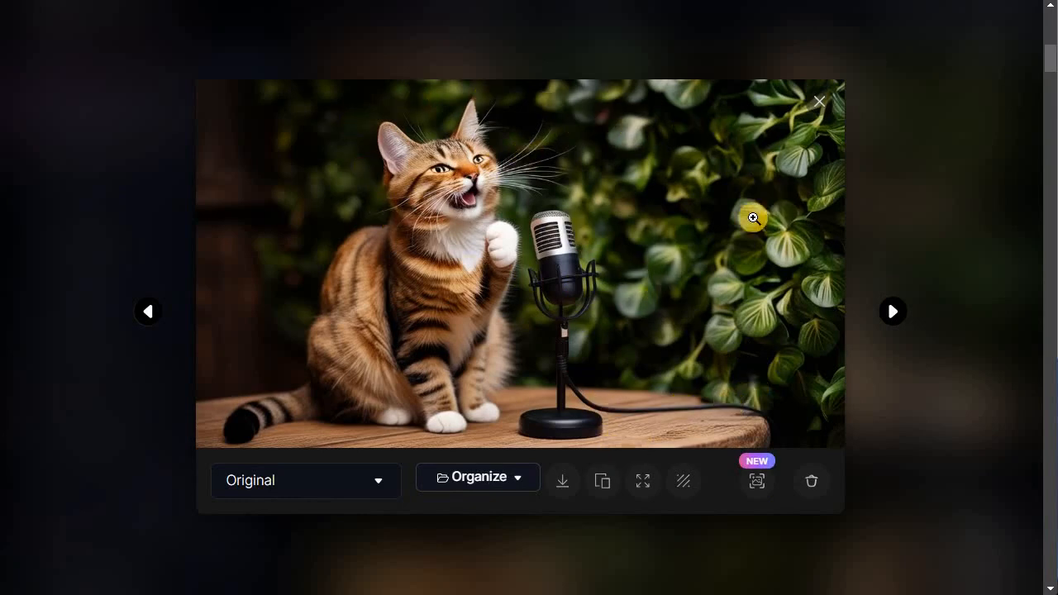
click(869, 446)
- Edit the prompt with AI using 'Include the Text caption "Watch this cat sing"' and generate images from it
scroll(878, 395, up, 10)
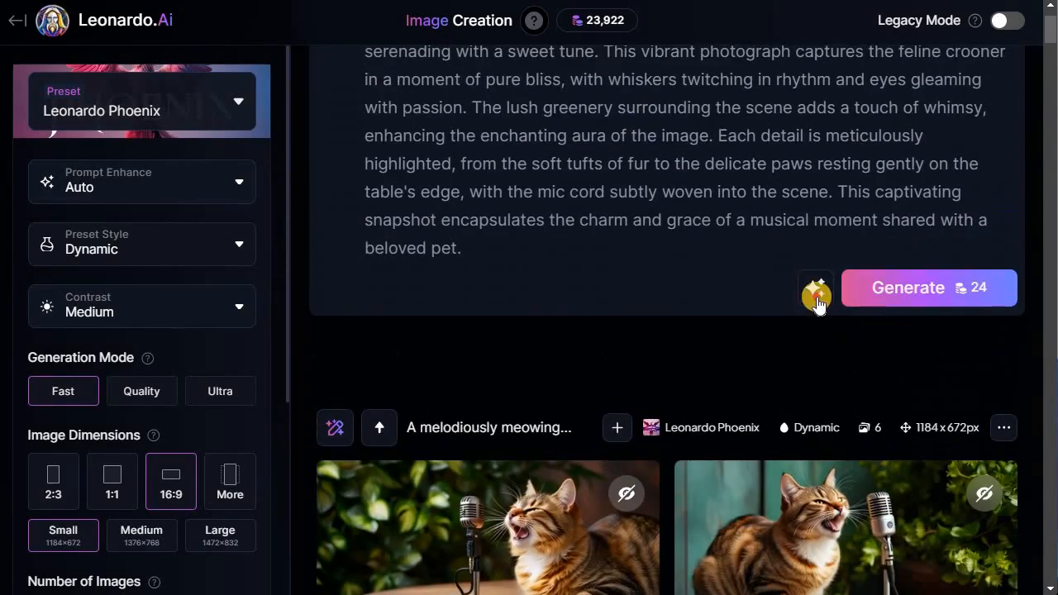
click(816, 295)
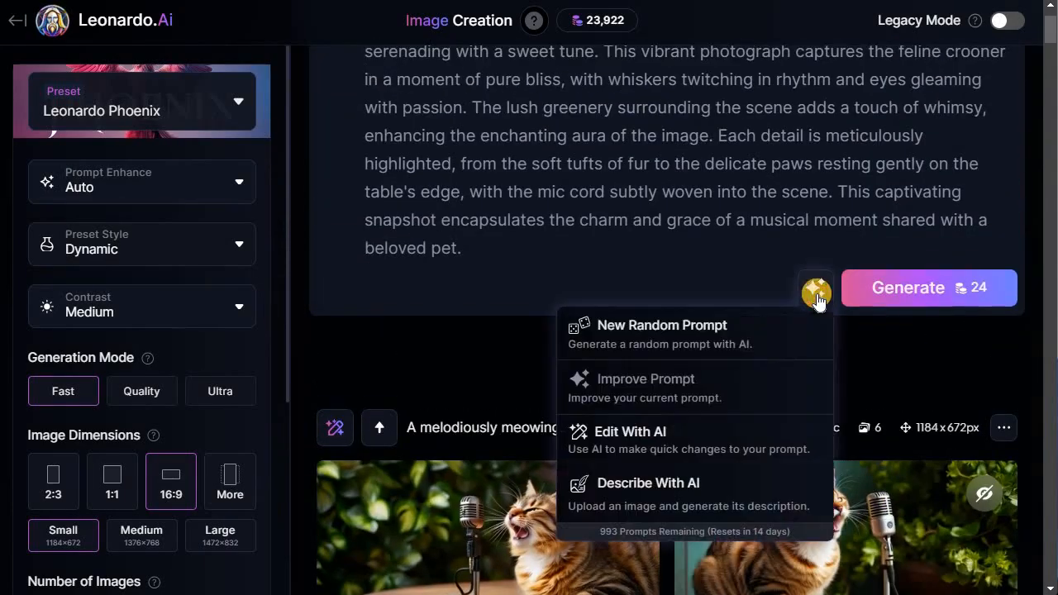
click(661, 445)
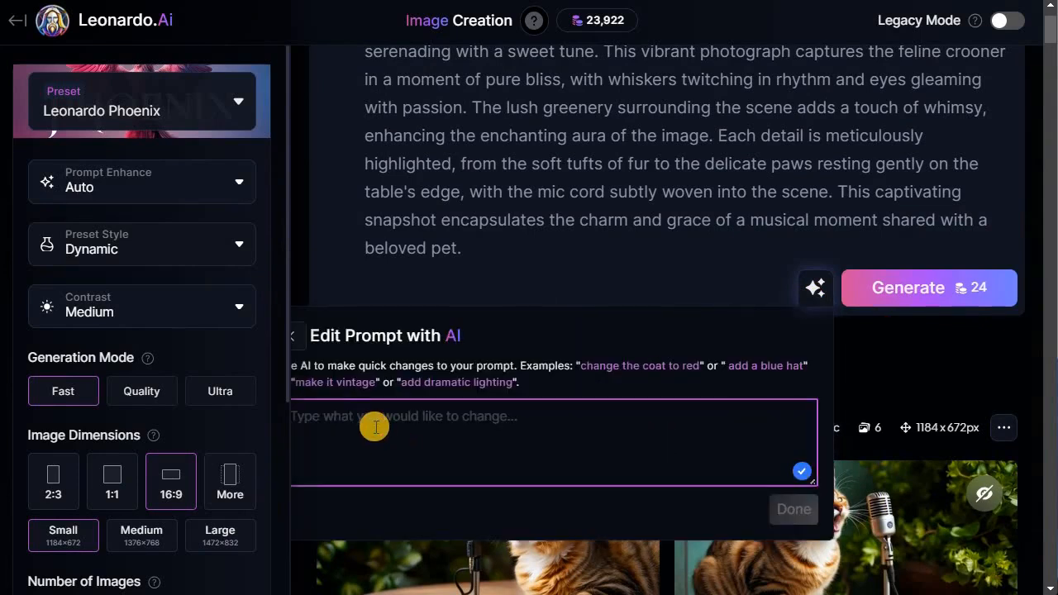
text(In)
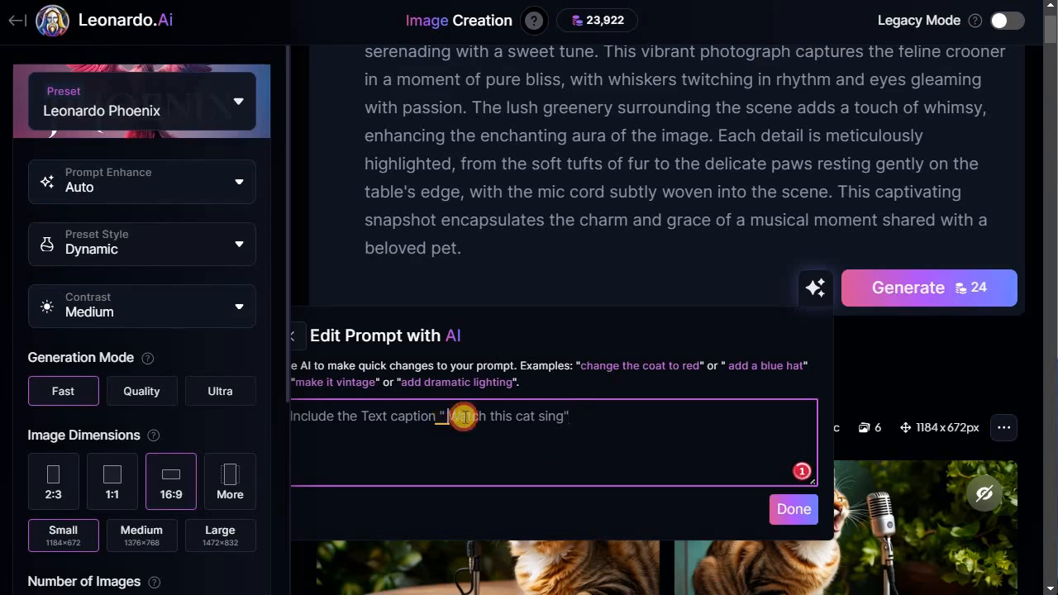
key(BackSpace)
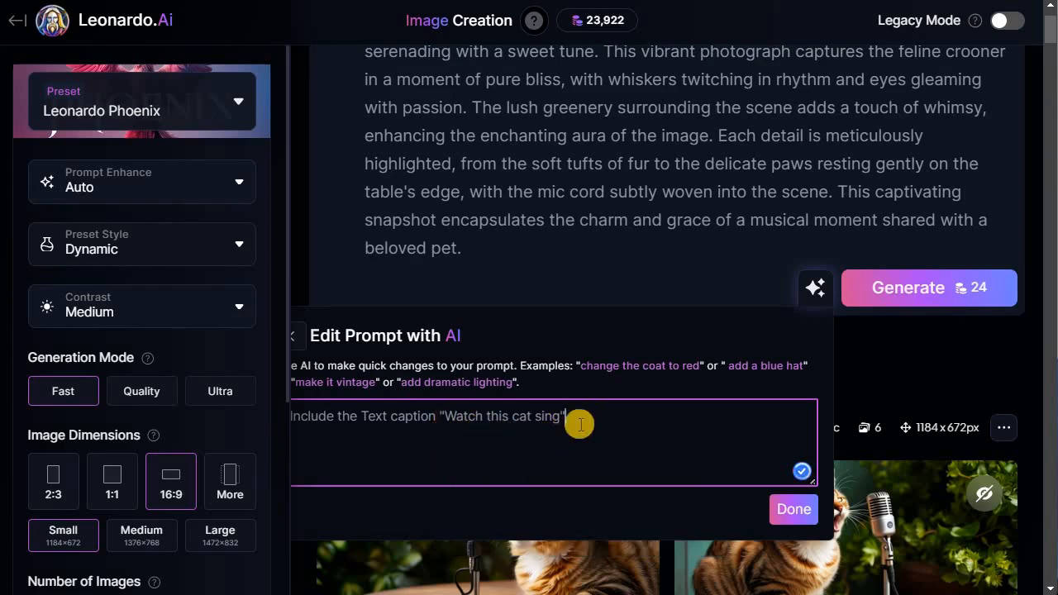
click(795, 514)
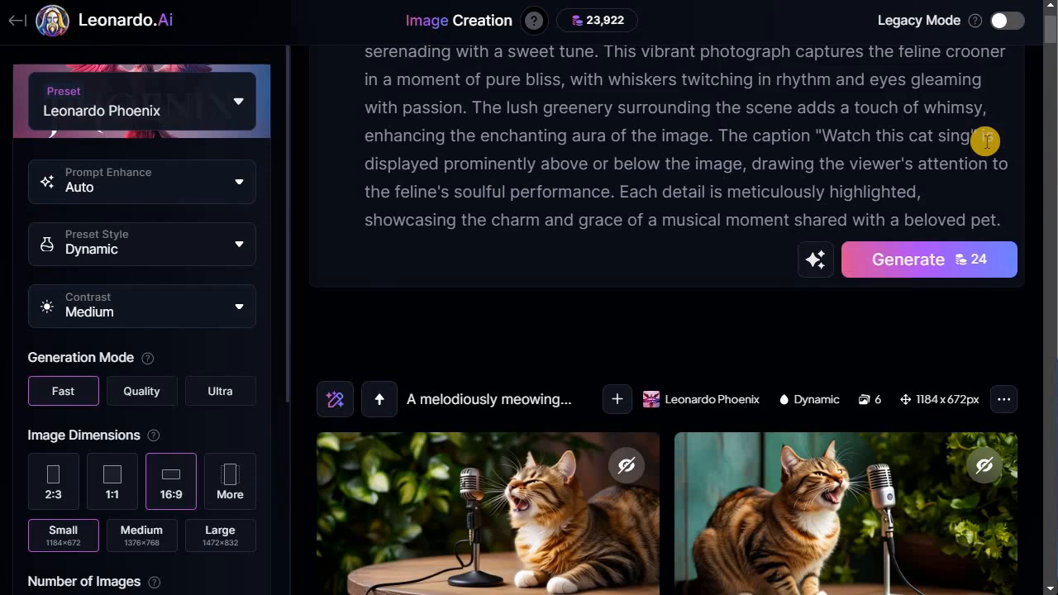
scroll(706, 122, up, 1)
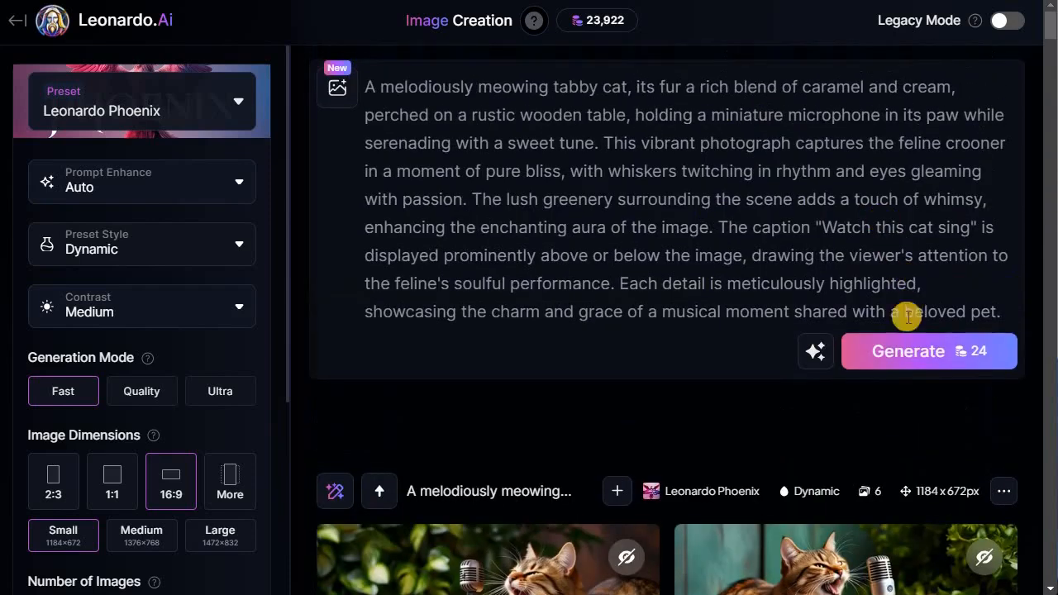
click(920, 351)
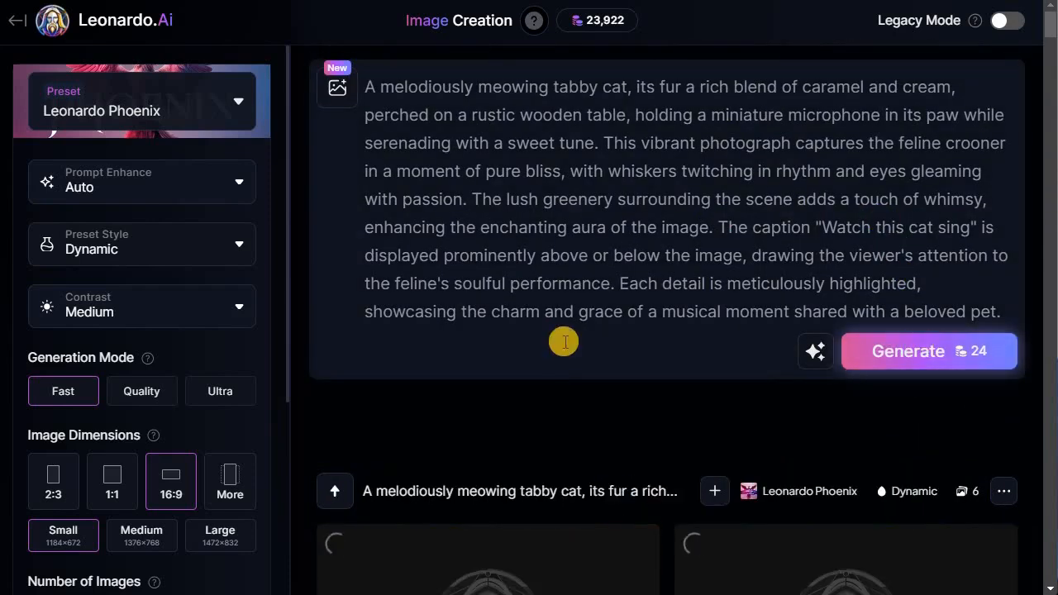
- Browse the newly generated captioned cat thumbnail images
scroll(576, 336, down, 1)
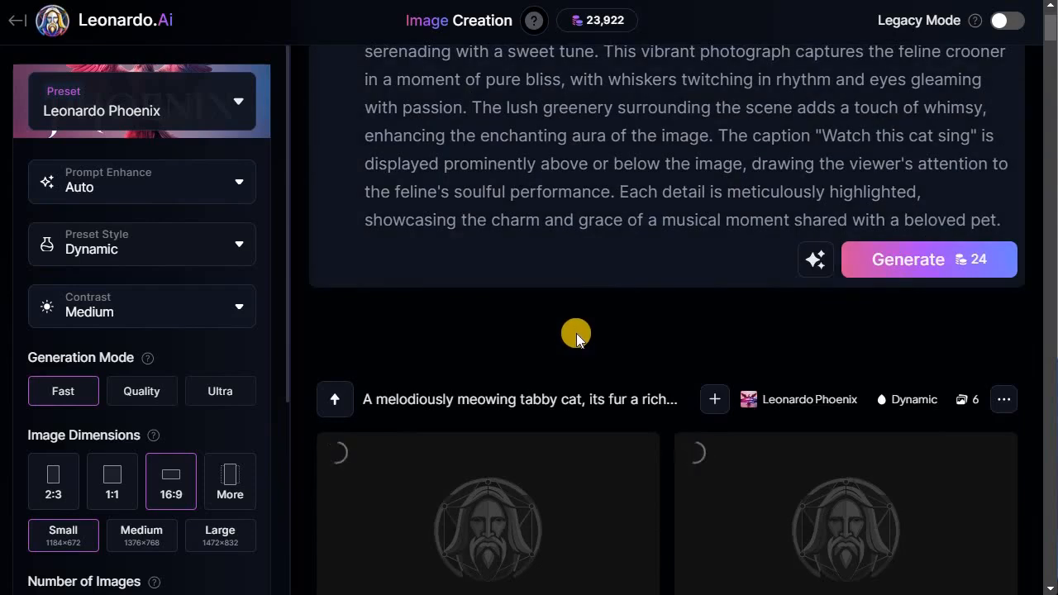
scroll(576, 336, down, 1)
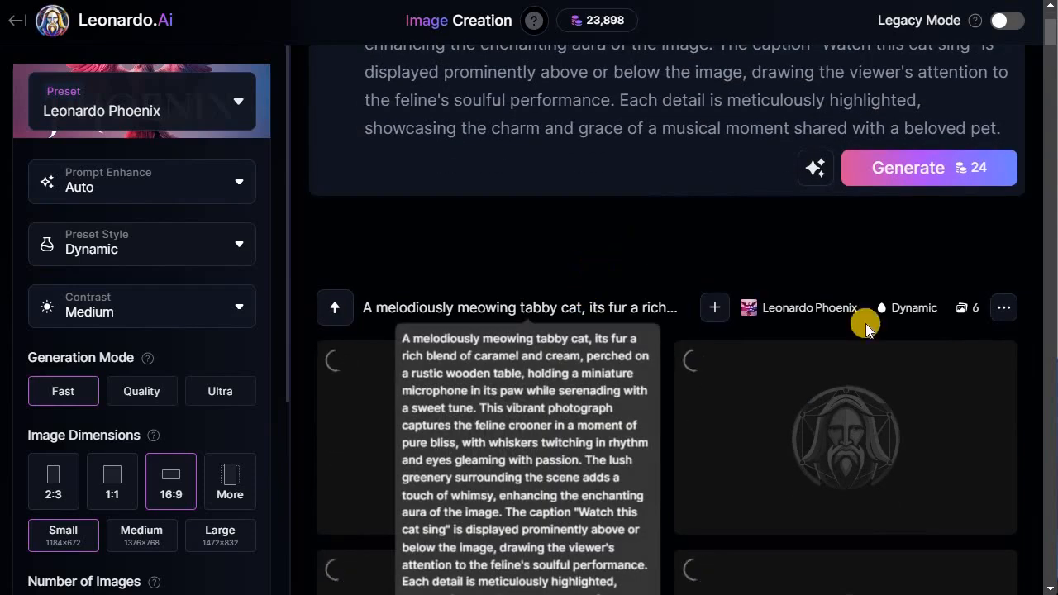
click(758, 242)
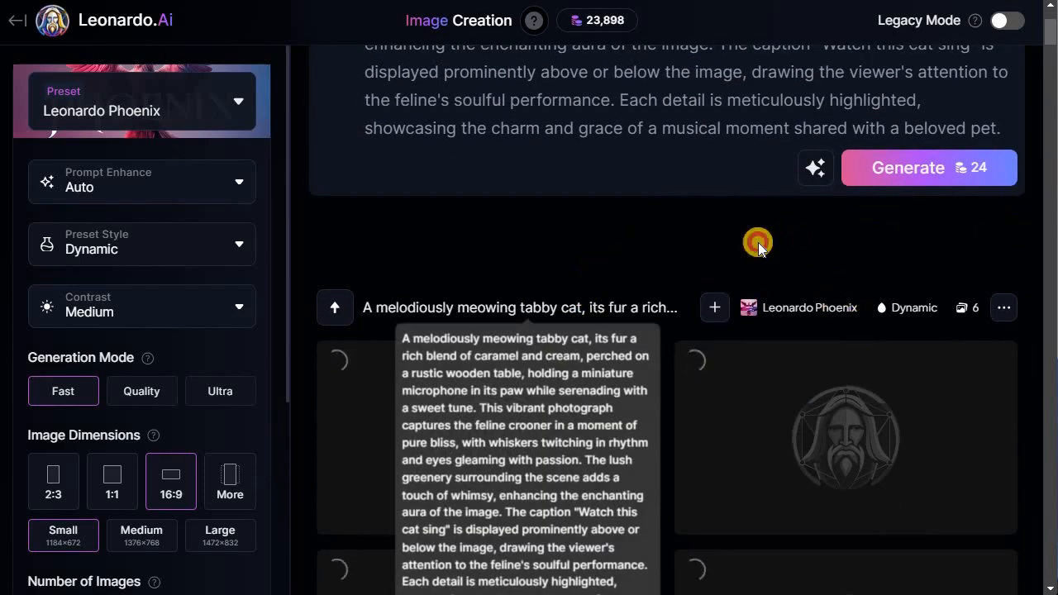
scroll(747, 244, down, 2)
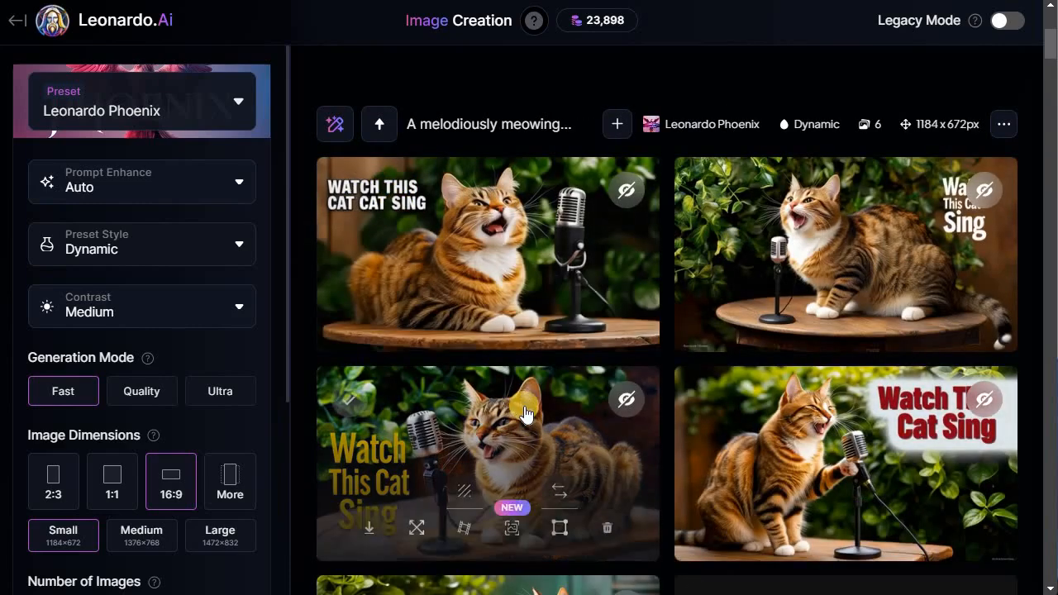
scroll(517, 405, down, 1)
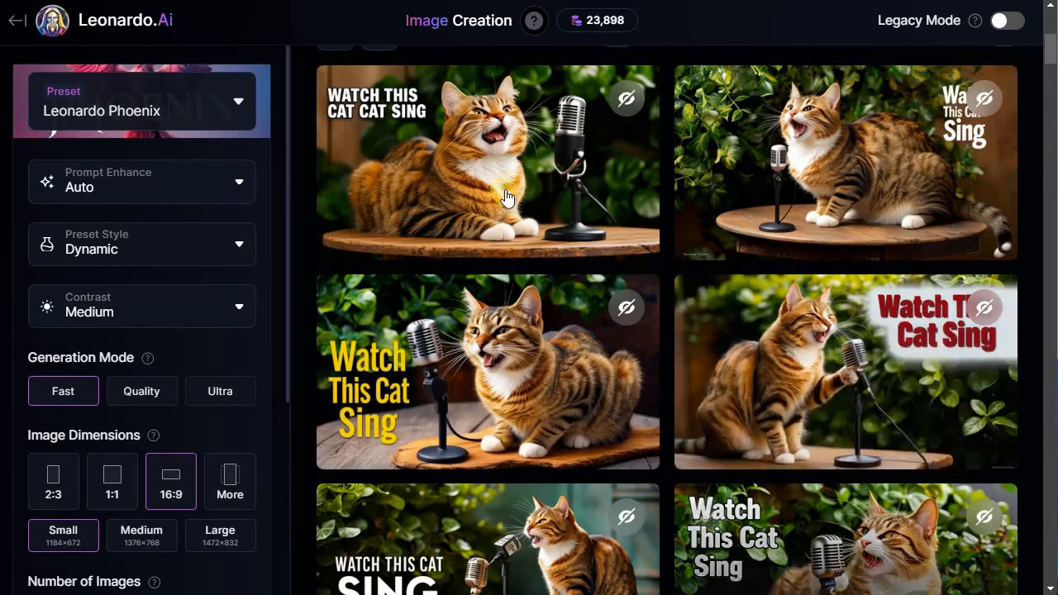
scroll(826, 248, down, 1)
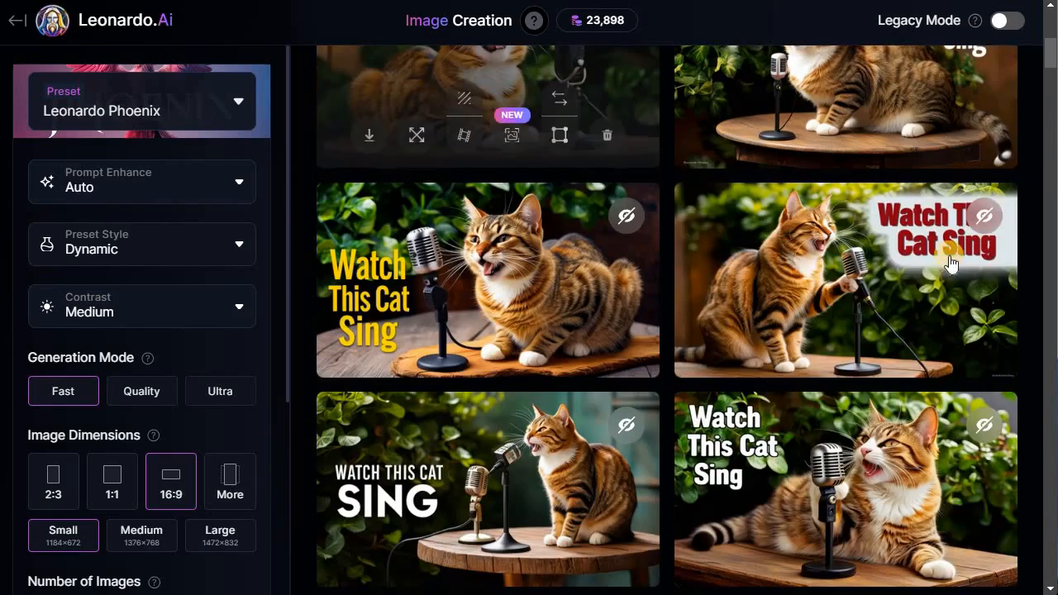
scroll(912, 225, down, 1)
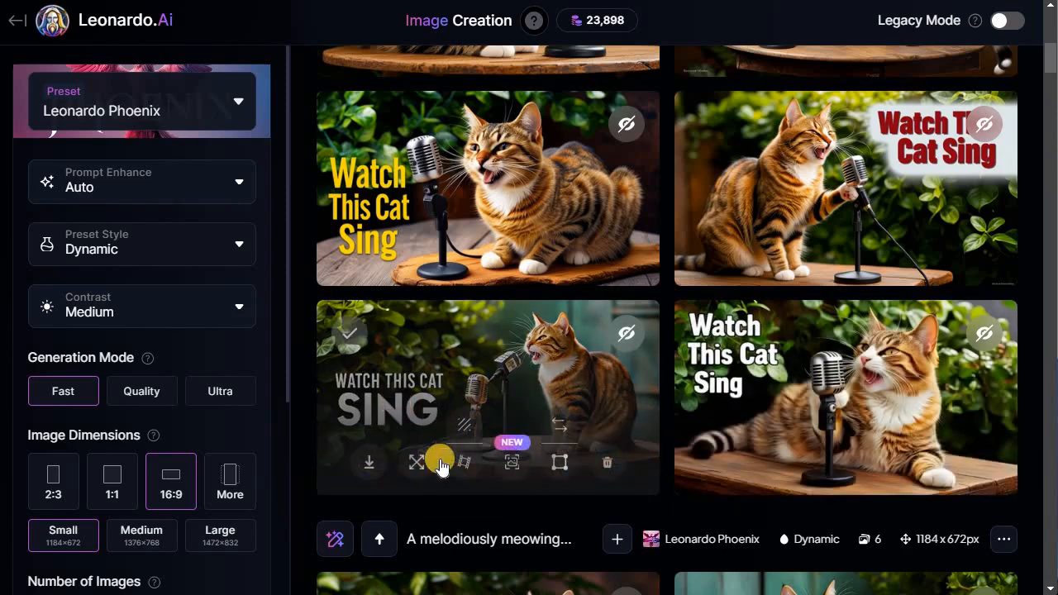
- Open the white 'WATCH THIS CAT SING' image and the red-caption image in the viewer, checking their options, and close them
click(509, 374)
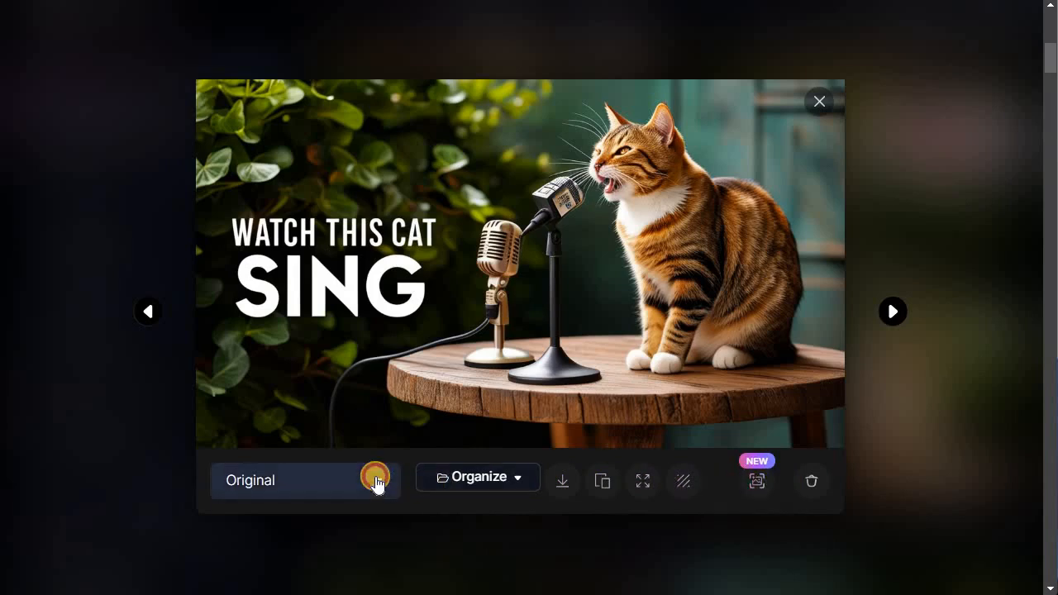
click(376, 479)
click(479, 475)
click(681, 471)
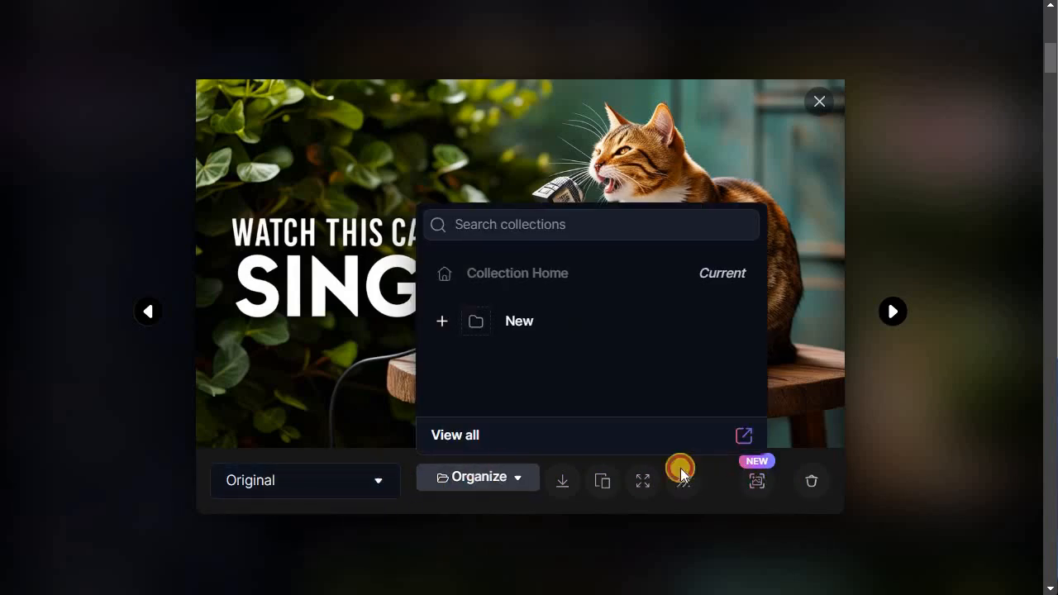
click(823, 107)
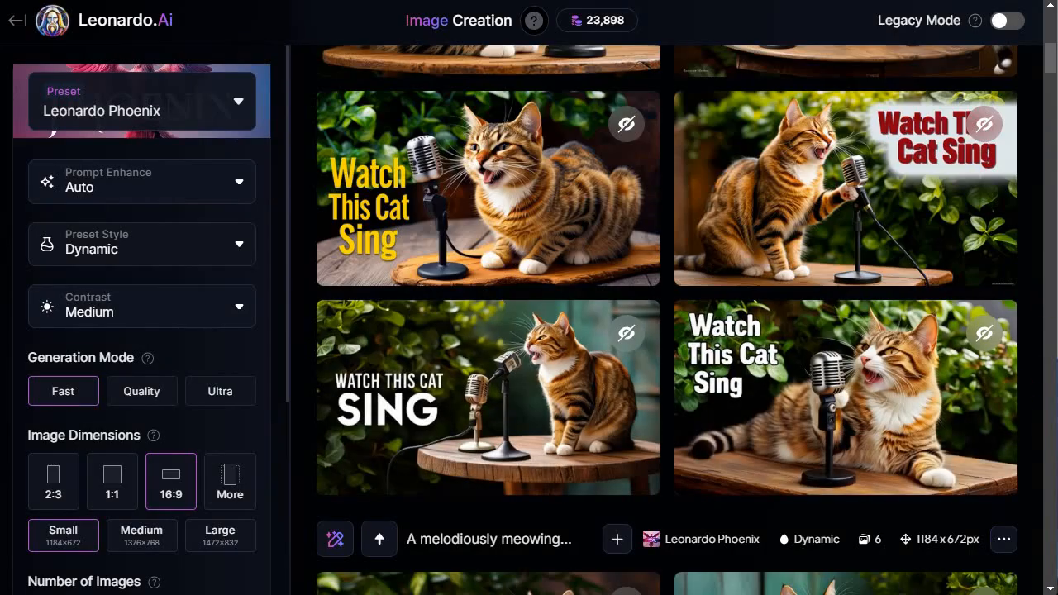
mouse_move(901, 164)
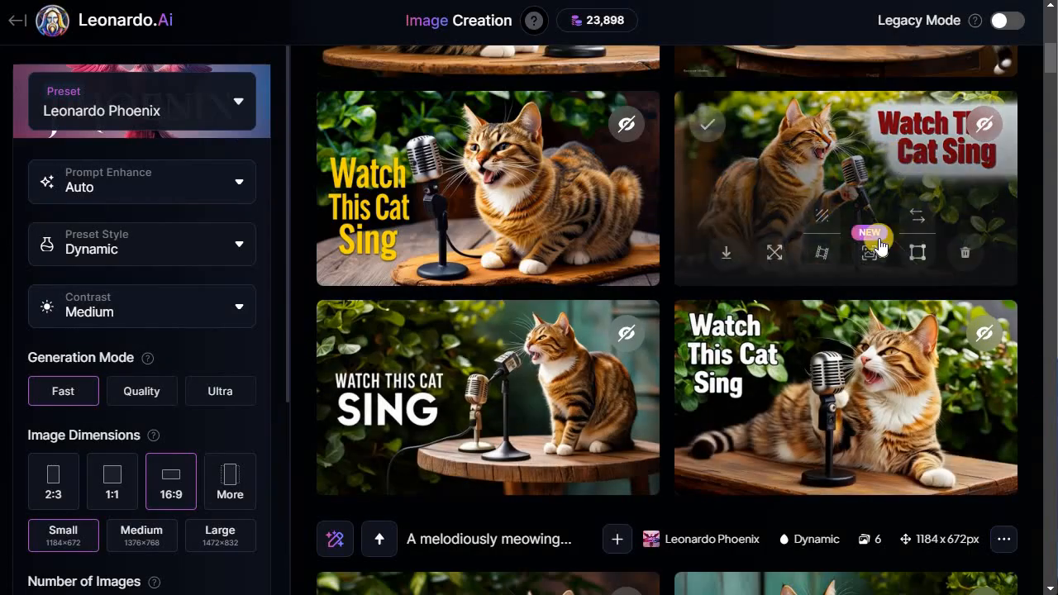
click(975, 259)
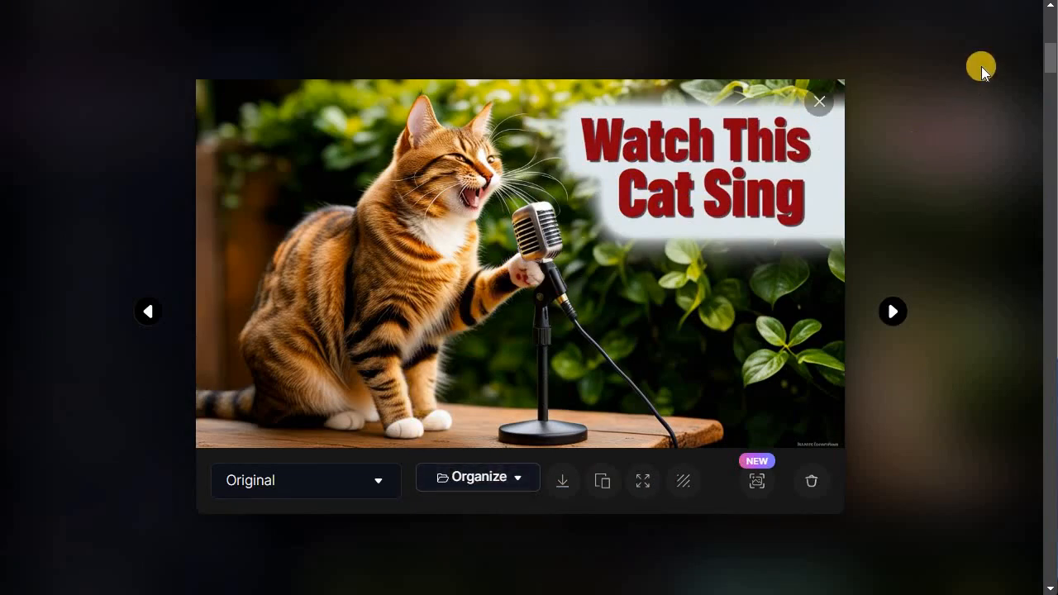
click(818, 103)
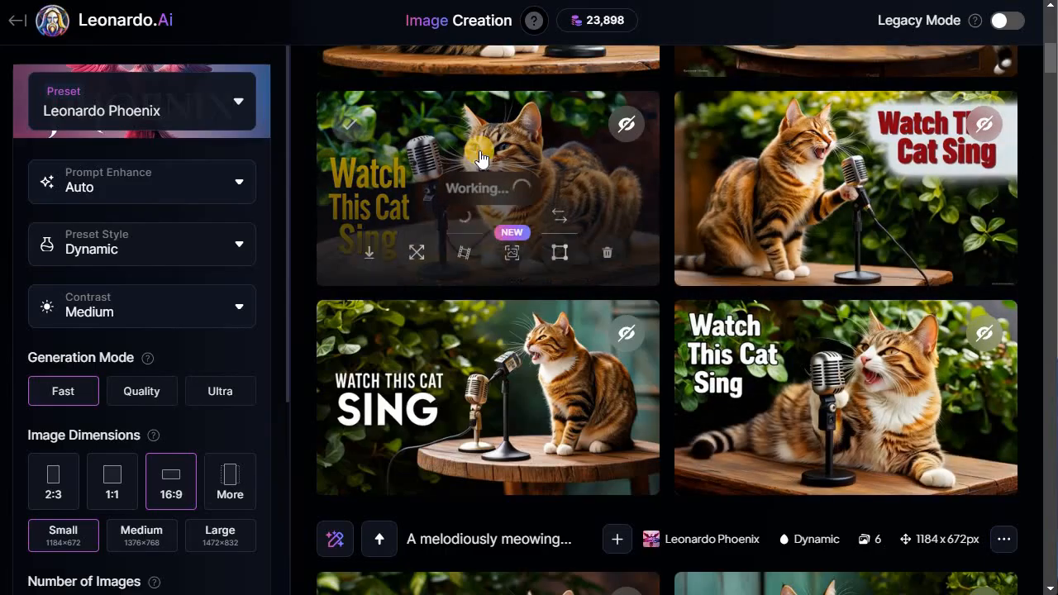
- Open the yellow 'Watch This Cat Sing' image in the viewer, download it, and close the viewer
click(521, 234)
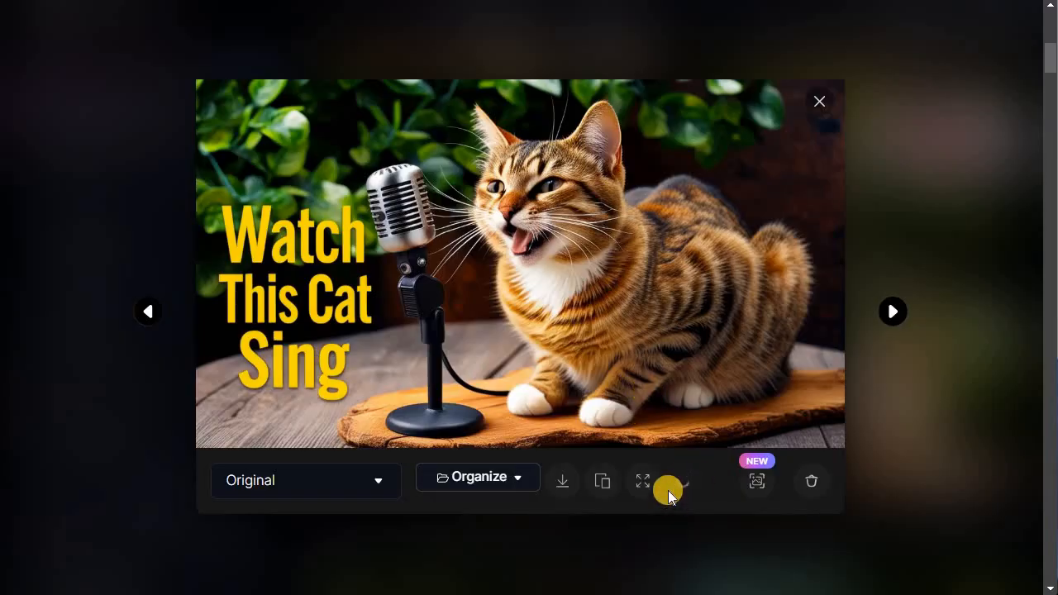
click(563, 477)
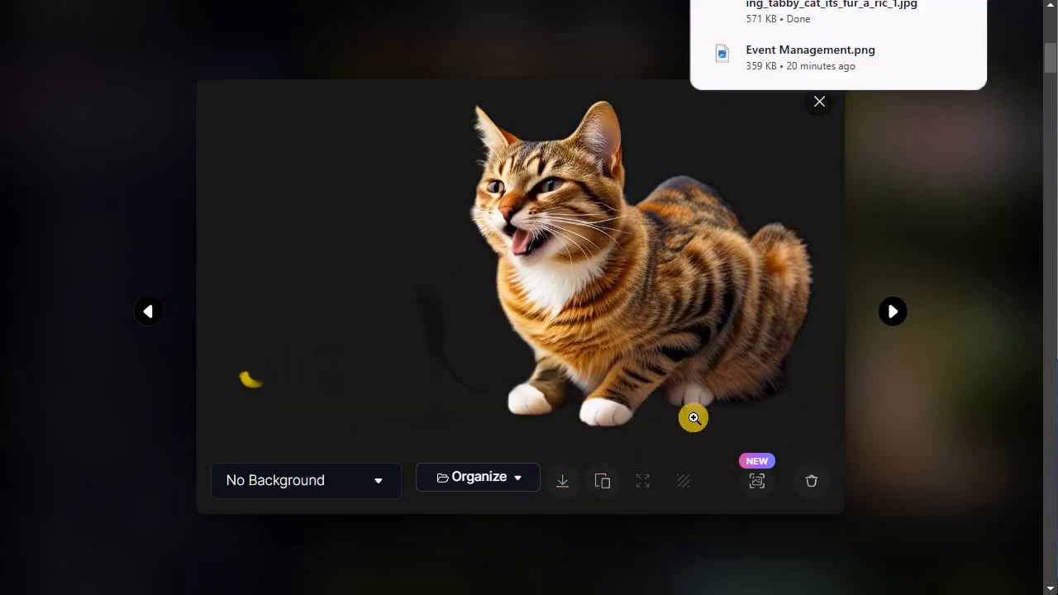
click(816, 103)
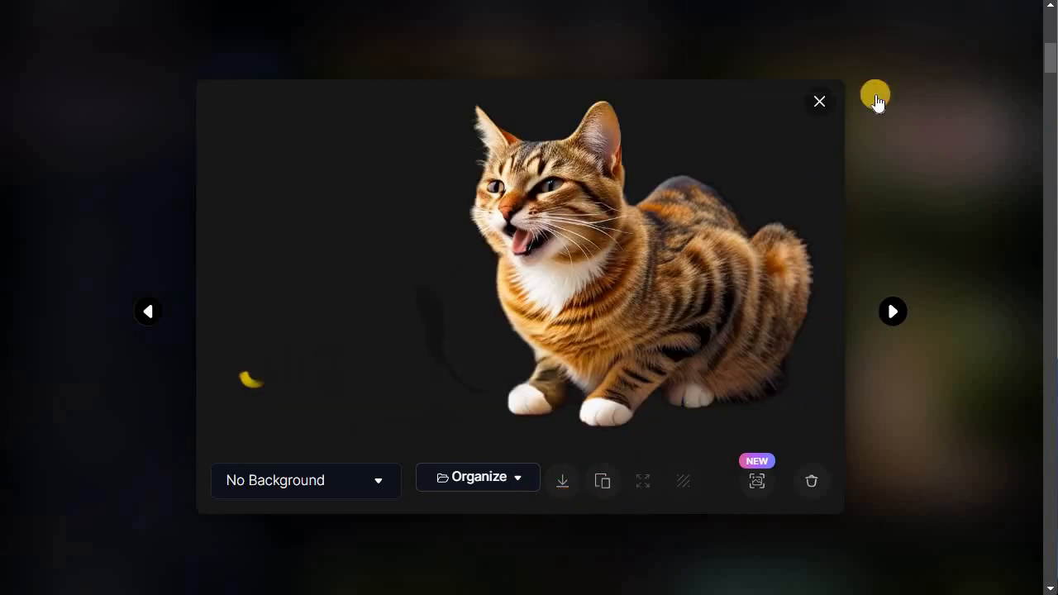
click(876, 99)
- Switch to File Explorer and open the downloaded Leonardo_Phoenix image from Downloads, then close it
mouse_move(459, 281)
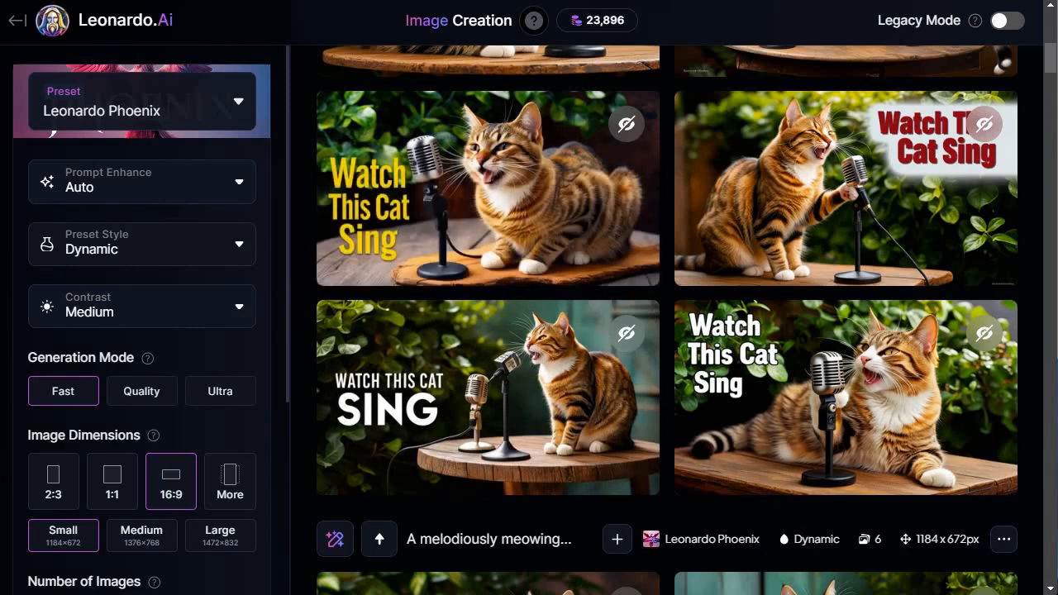
key(alt+Tab)
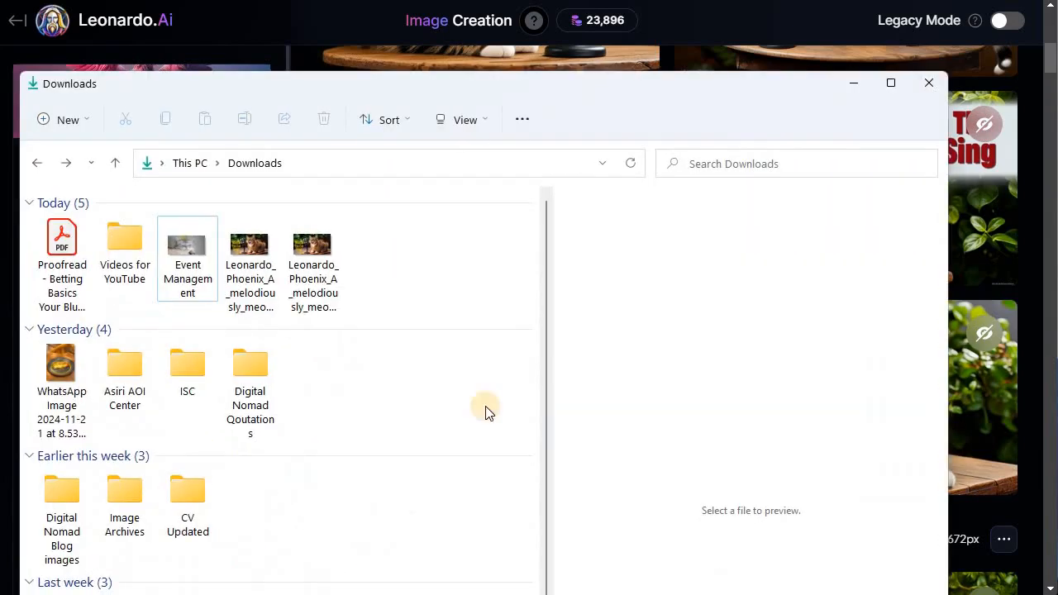
click(251, 269)
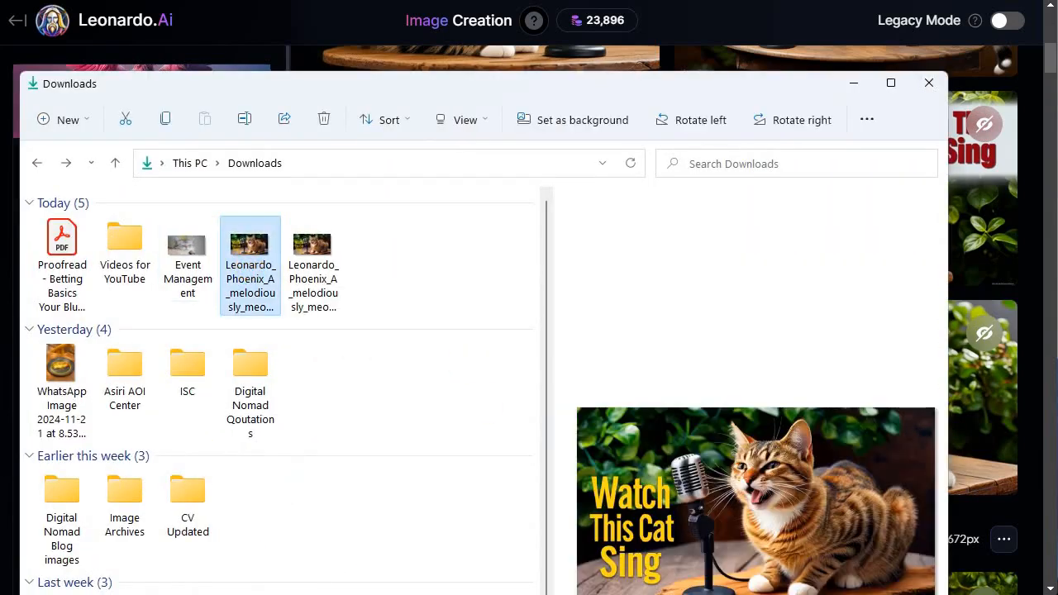
double_click(252, 249)
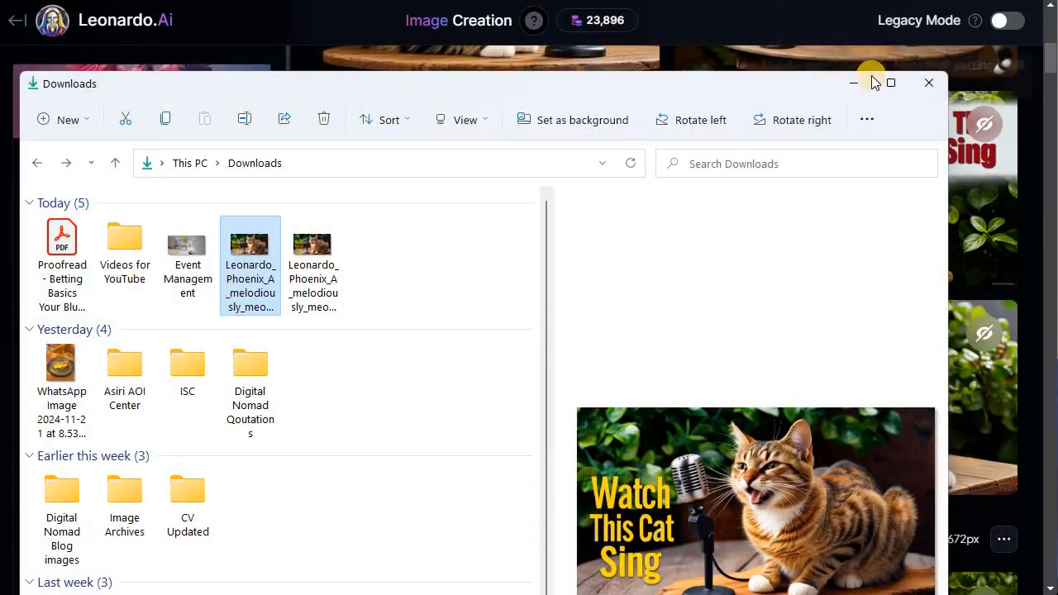
click(848, 87)
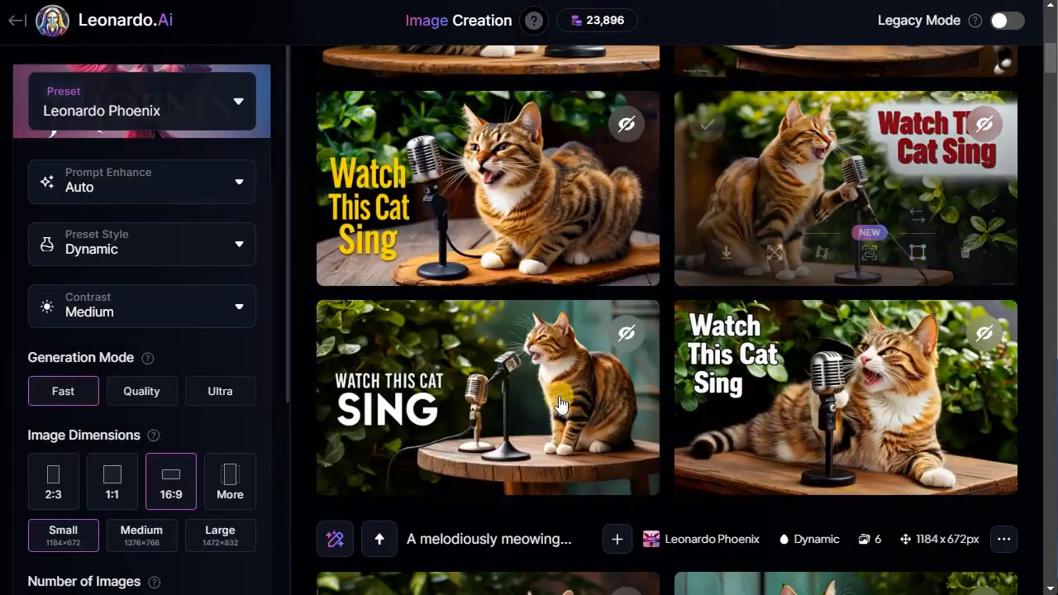
scroll(619, 397, up, 10)
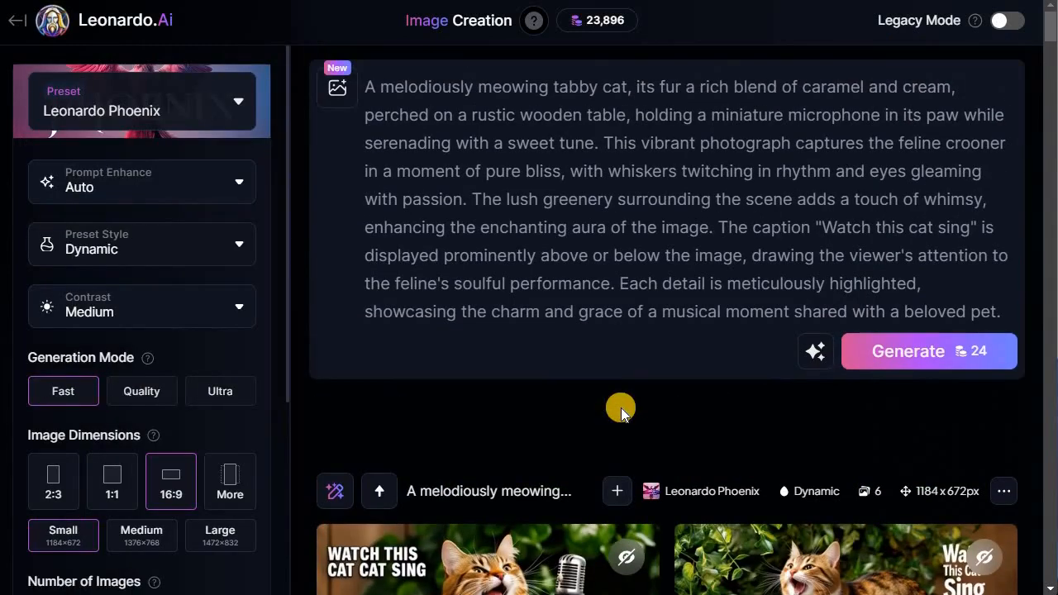
scroll(512, 397, down, 3)
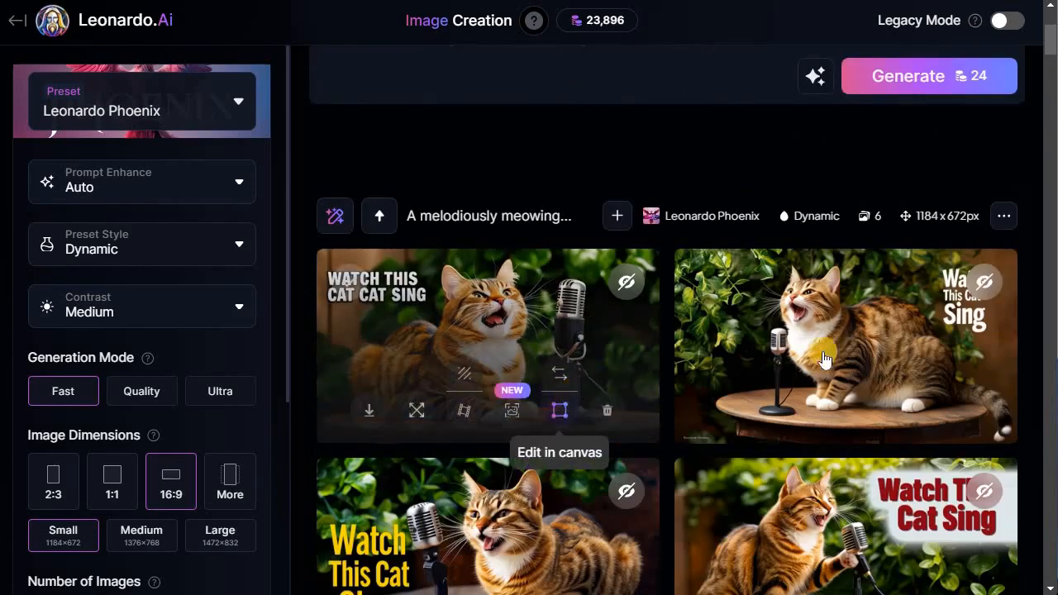
scroll(578, 380, up, 3)
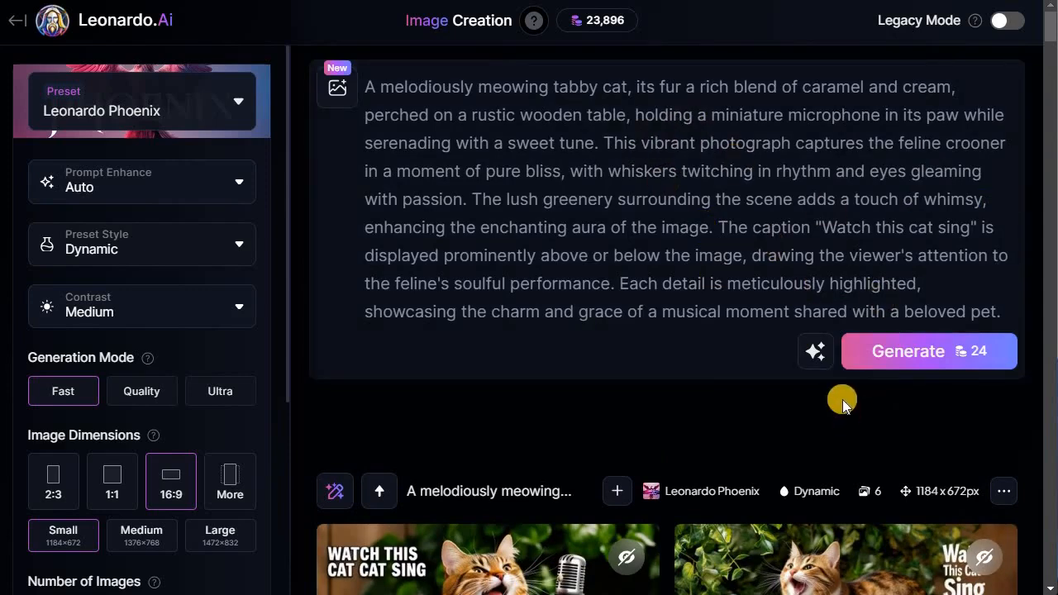
click(815, 351)
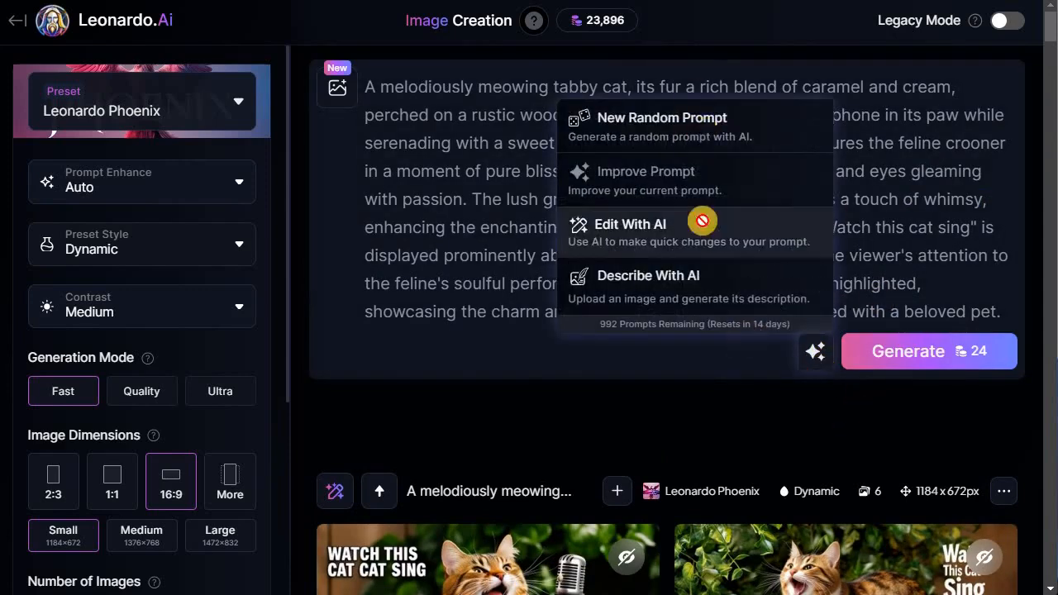
click(639, 410)
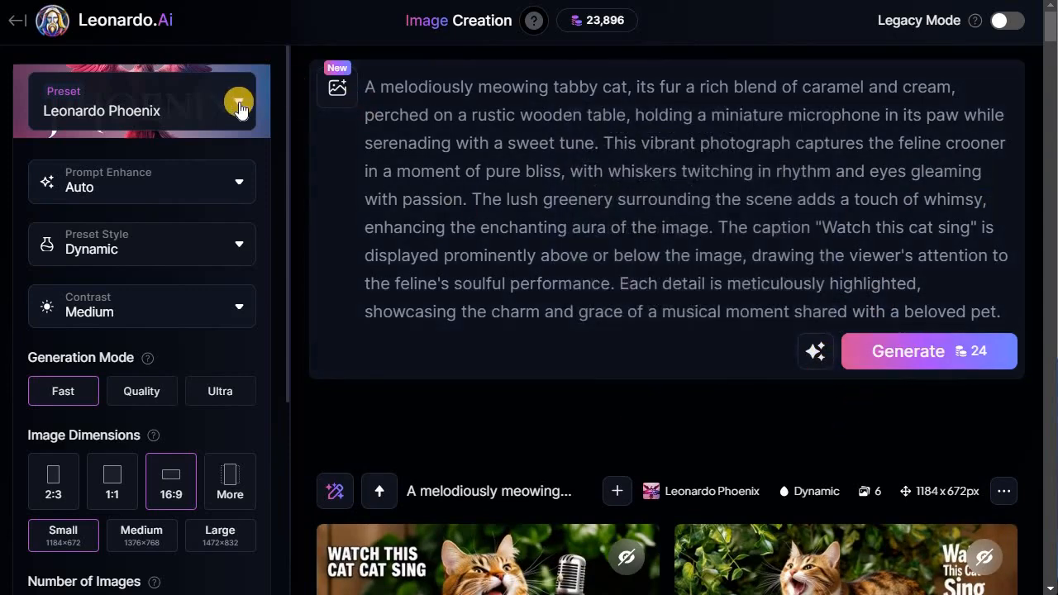
- Open the preset gallery and browse the platform presets available
click(238, 103)
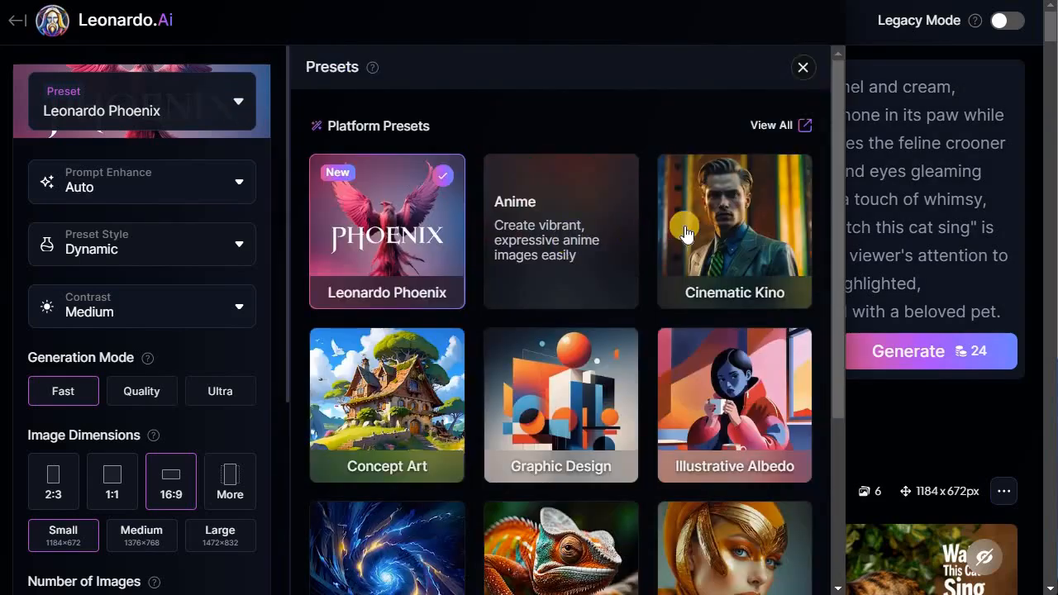
scroll(619, 314, down, 2)
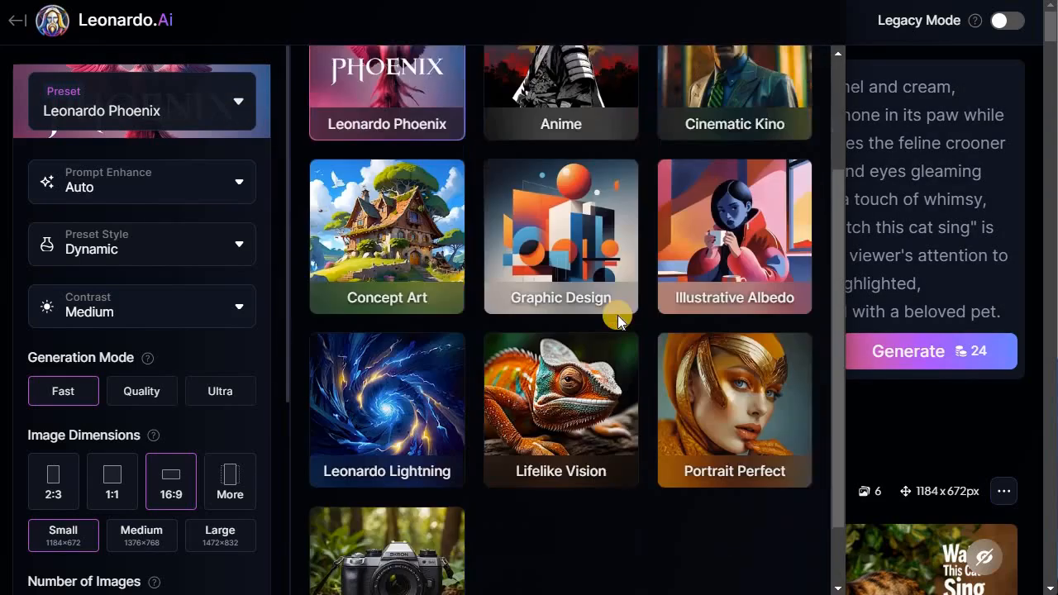
scroll(576, 118, up, 1)
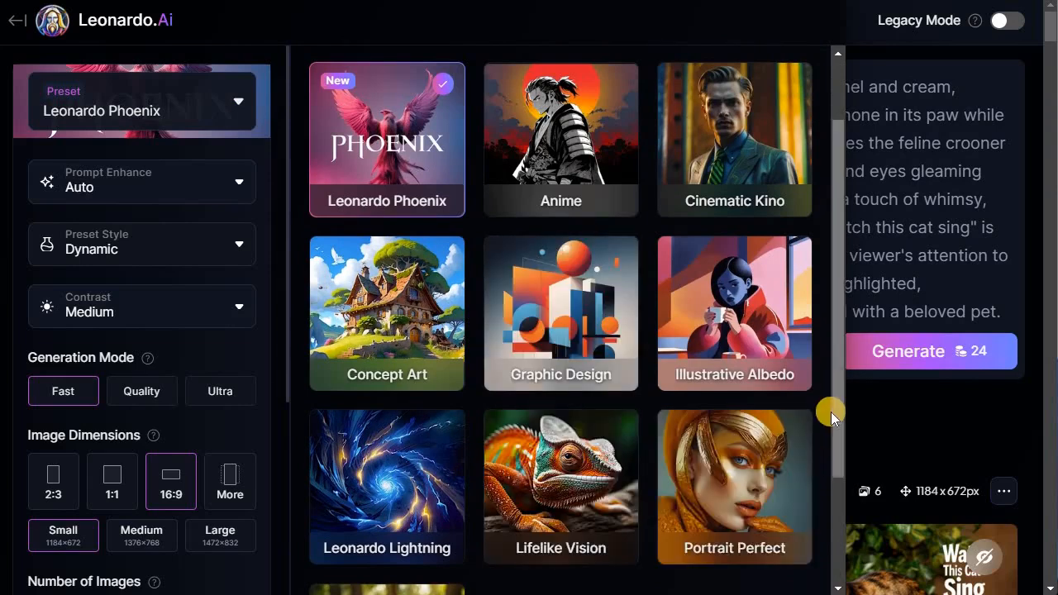
scroll(547, 438, down, 2)
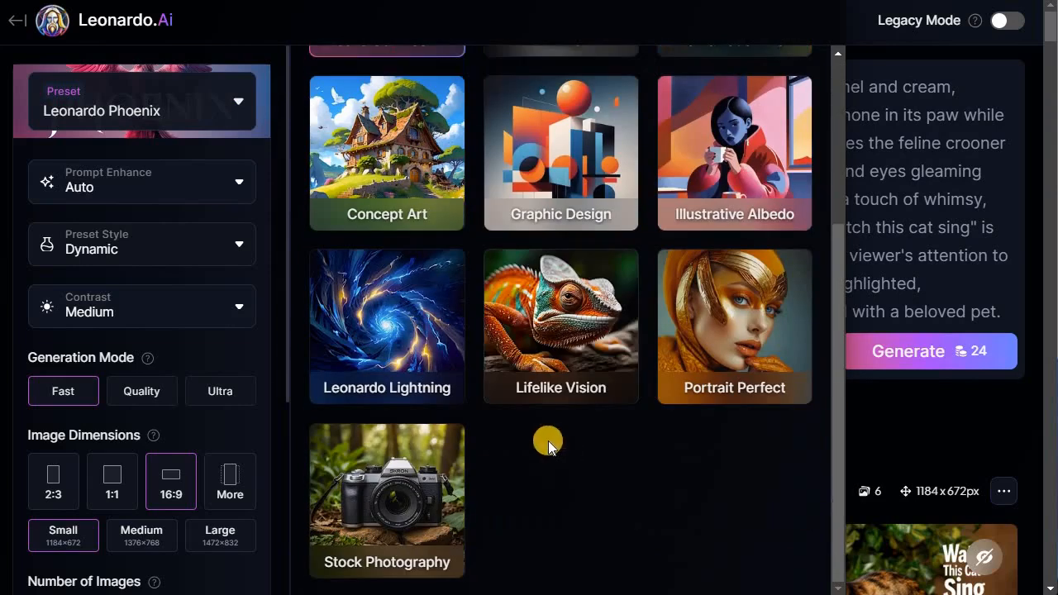
scroll(598, 310, up, 2)
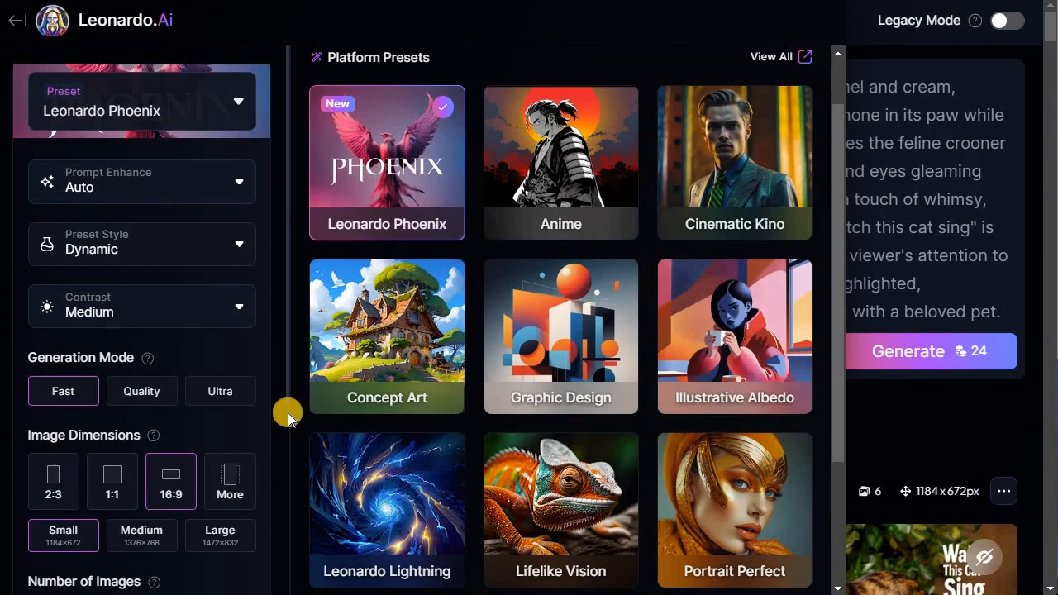
- Switch the image size to Large and back to Small
scroll(288, 415, down, 1)
scroll(289, 414, down, 2)
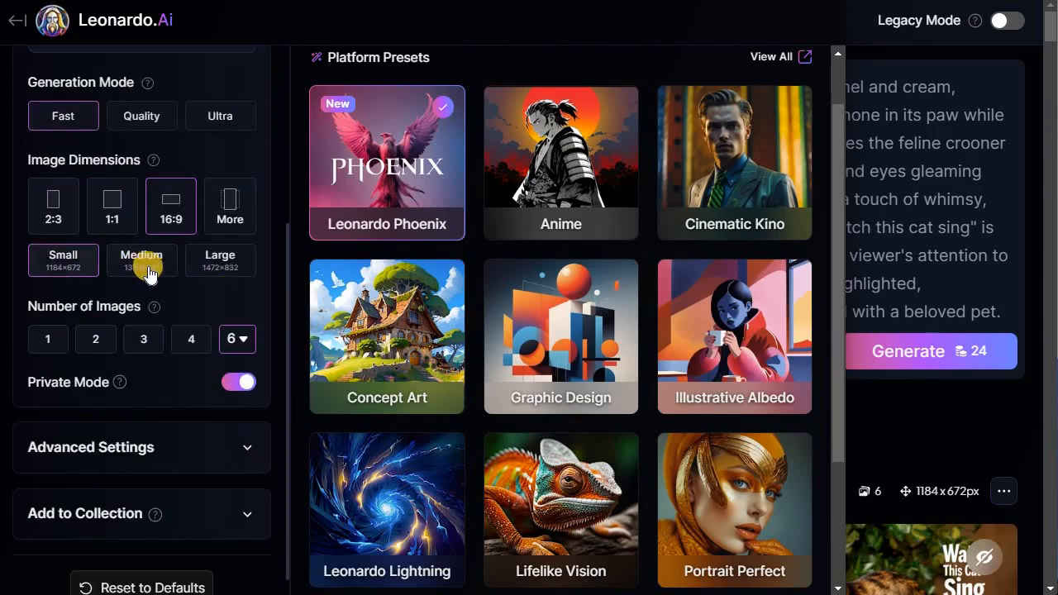
click(226, 260)
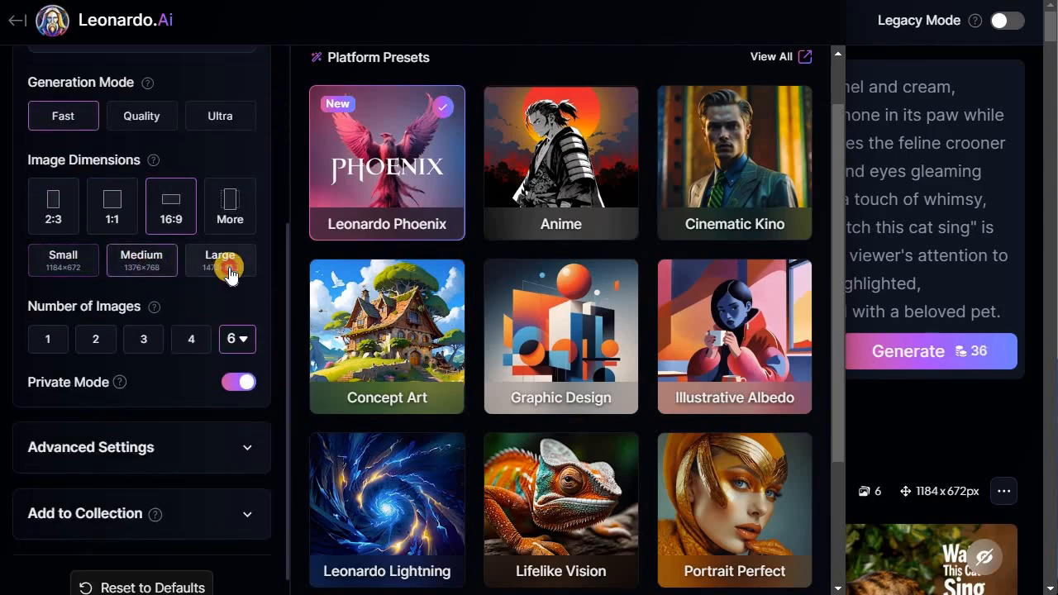
click(64, 263)
scroll(284, 349, up, 3)
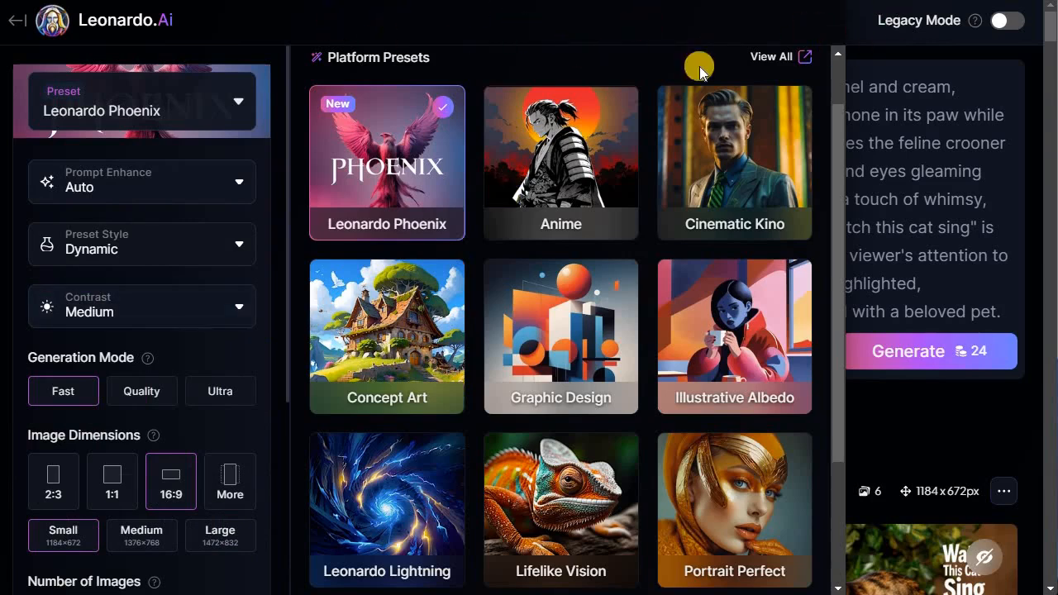
- Close the preset gallery and scroll over the generated cat images and prompt
click(171, 108)
scroll(550, 280, down, 3)
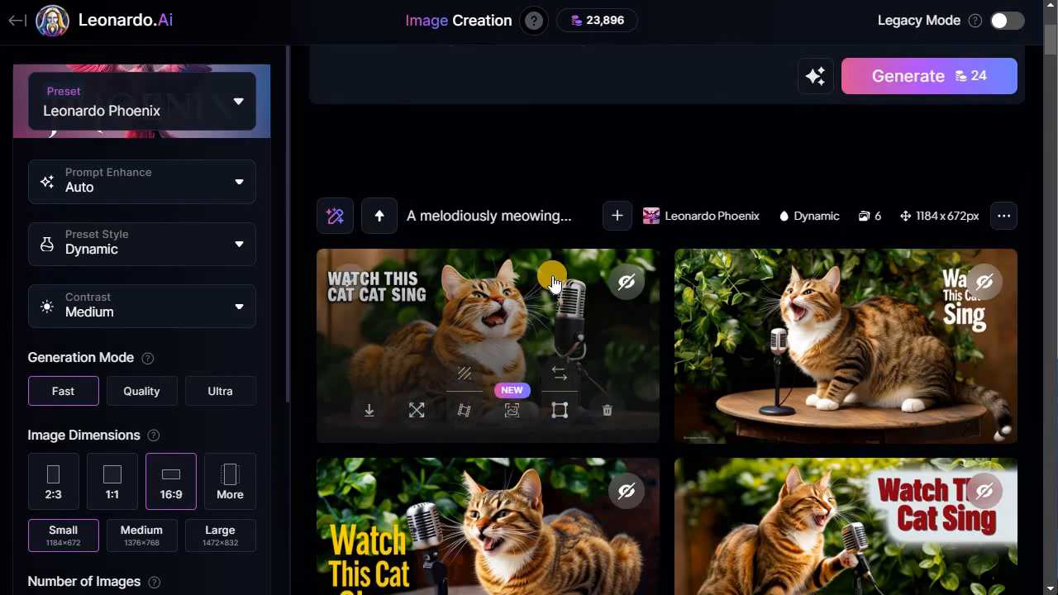
scroll(549, 277, up, 3)
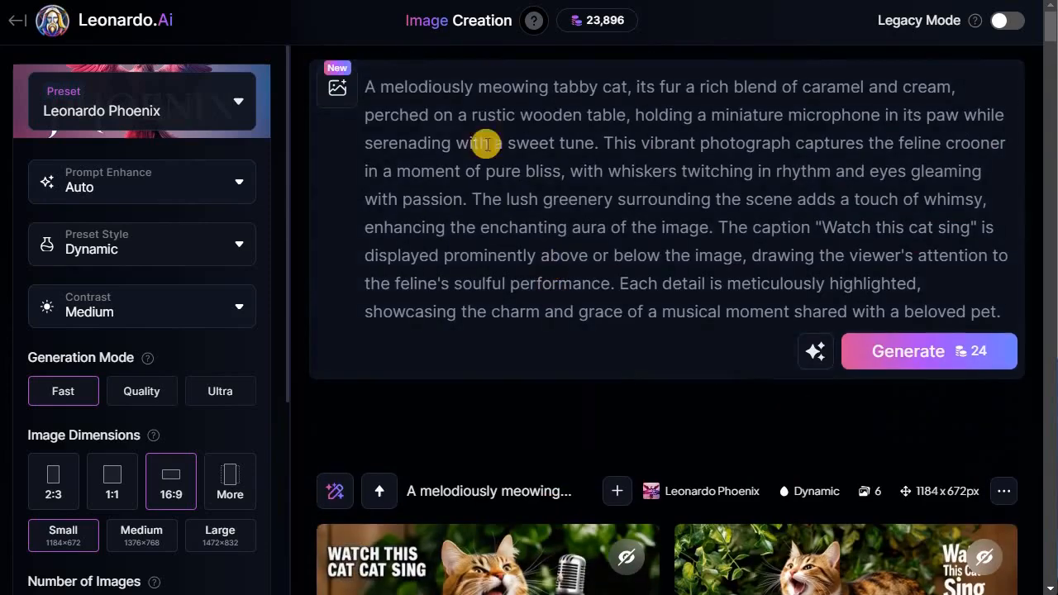